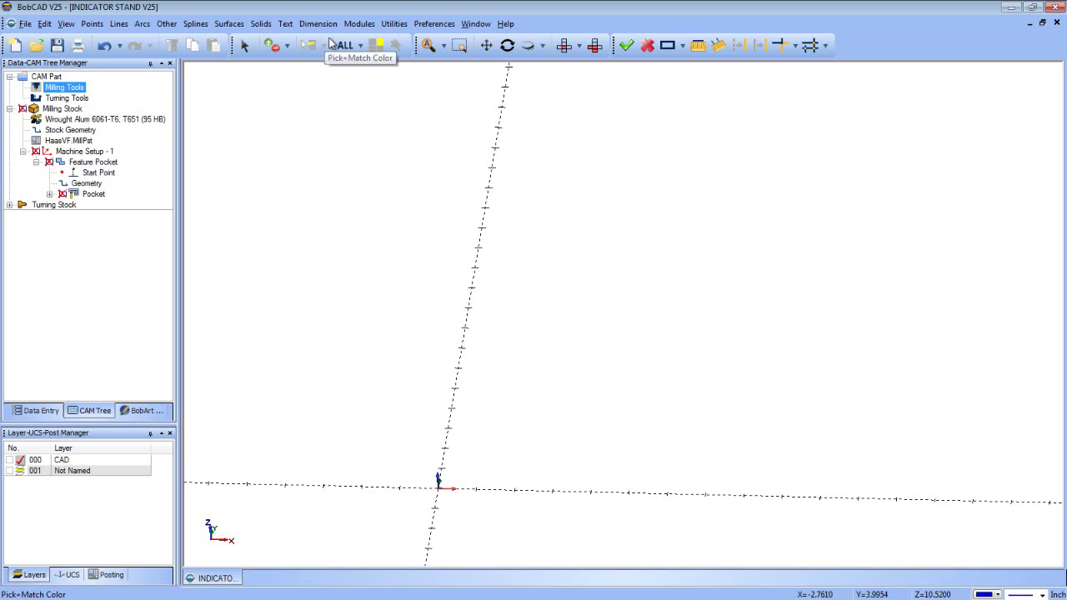
Launch Mill Simulation from the Modules menu for the indicator stand part
left_click(360, 24)
left_click(379, 86)
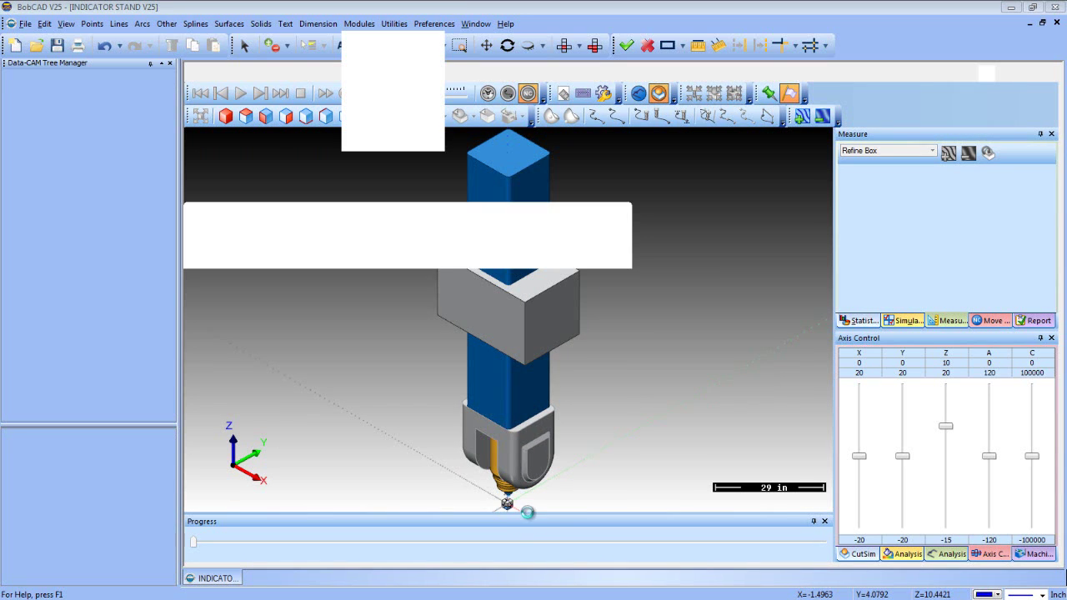
Hide the stock and the tool shank in the simulation display
scroll(528, 508, "up", 3)
scroll(527, 507, "down", 3)
scroll(521, 508, "up", 5)
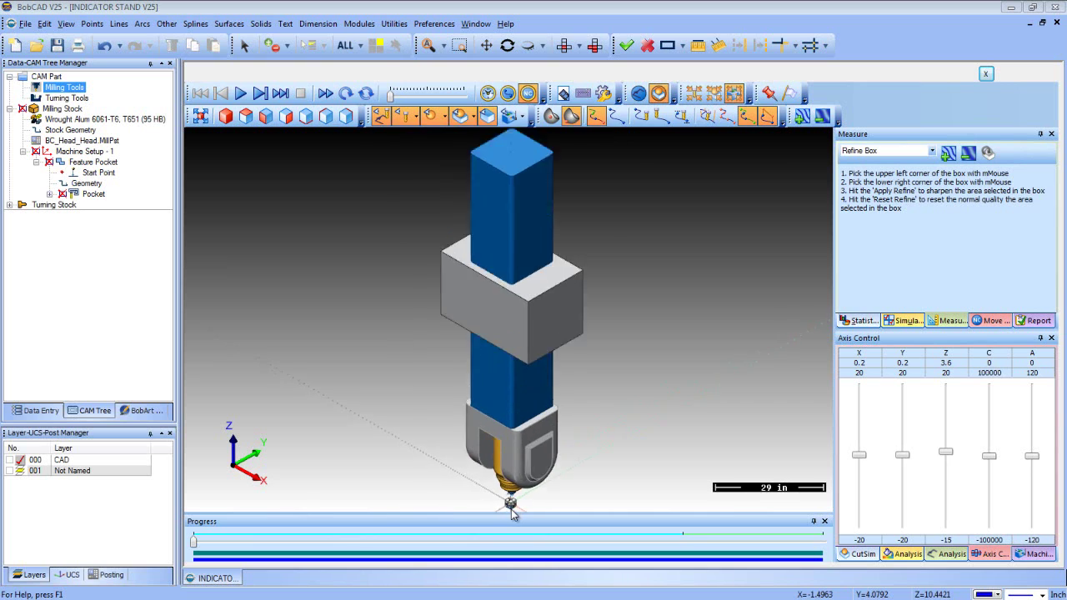
scroll(514, 509, "up", 4)
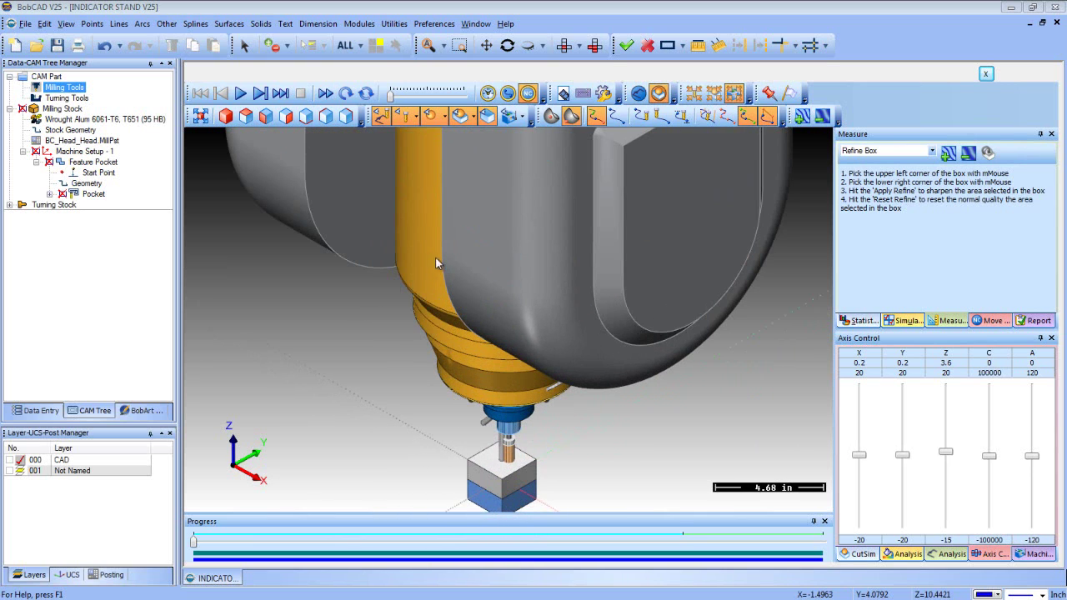
left_click(462, 121)
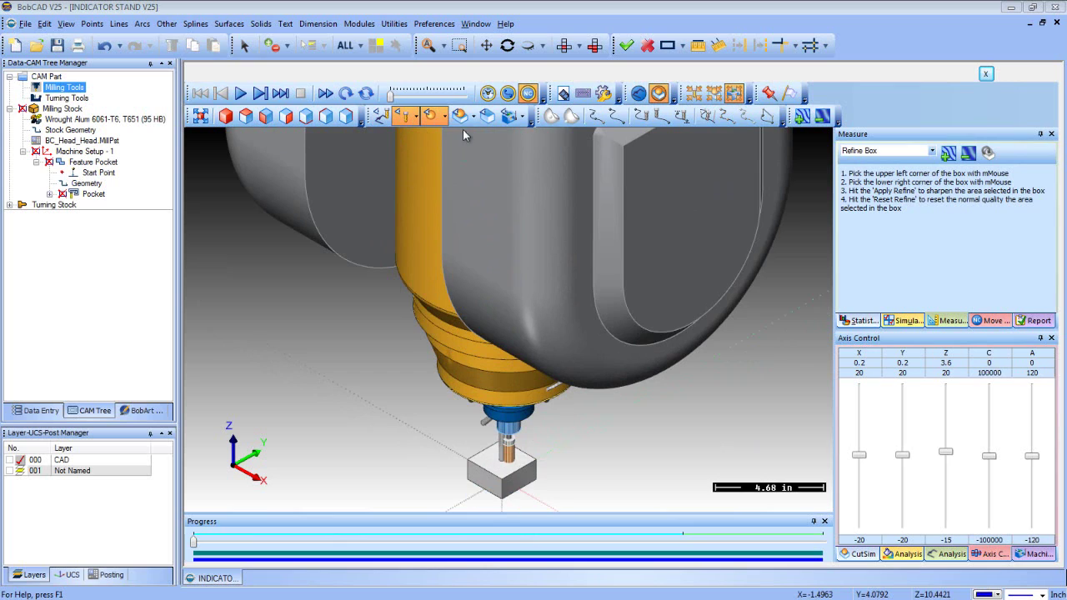
left_click(406, 121)
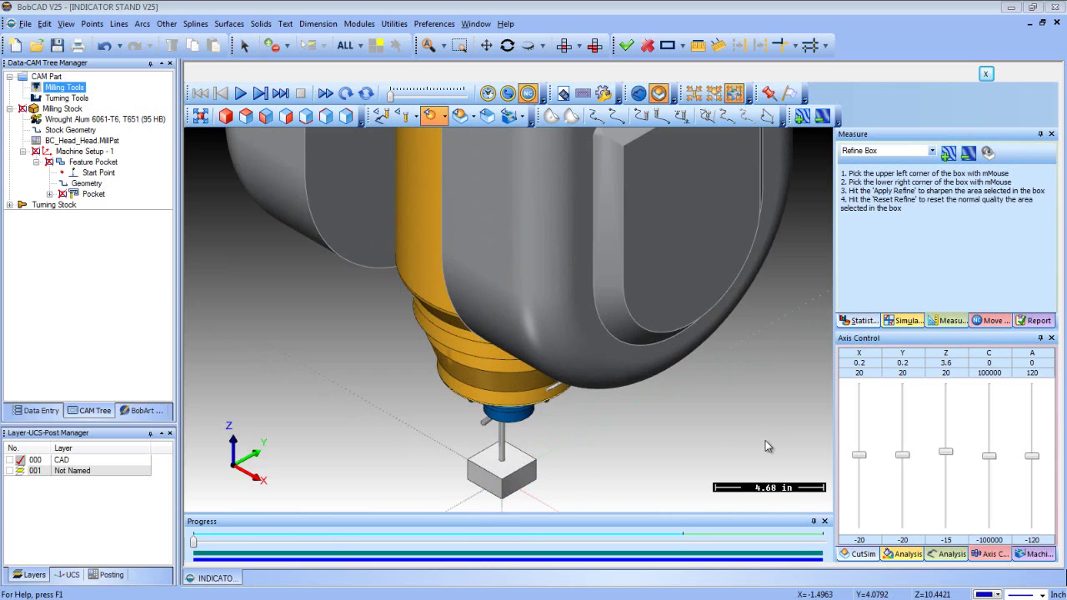
Raise the spindle head along Z to 8.502
left_click(898, 459)
left_click_drag(946, 453, 945, 431)
scroll(628, 423, "up", 3)
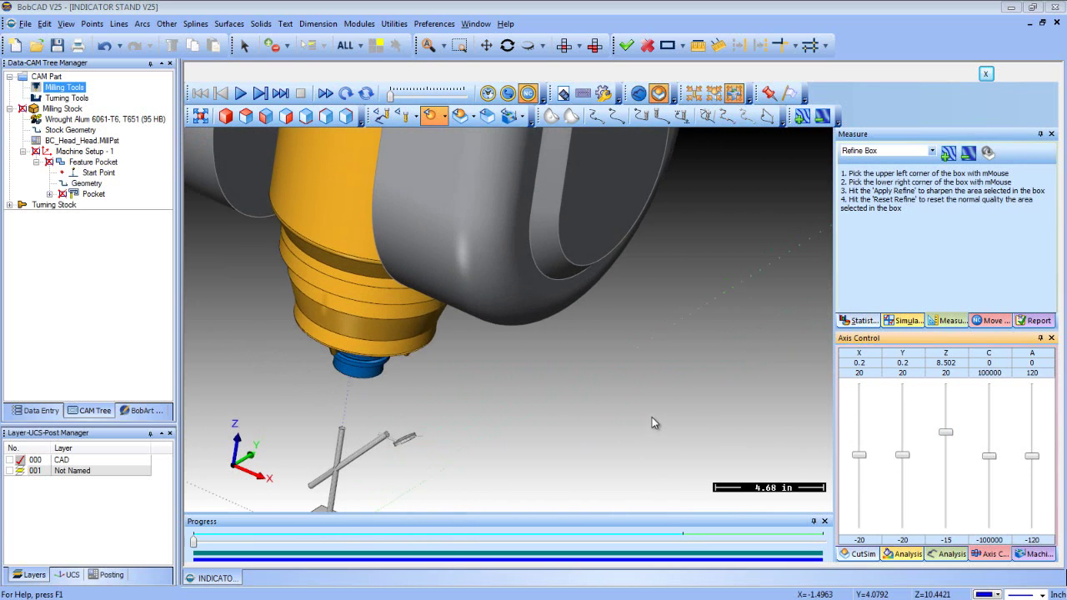
scroll(570, 432, "up", 3)
scroll(499, 485, "down", 3)
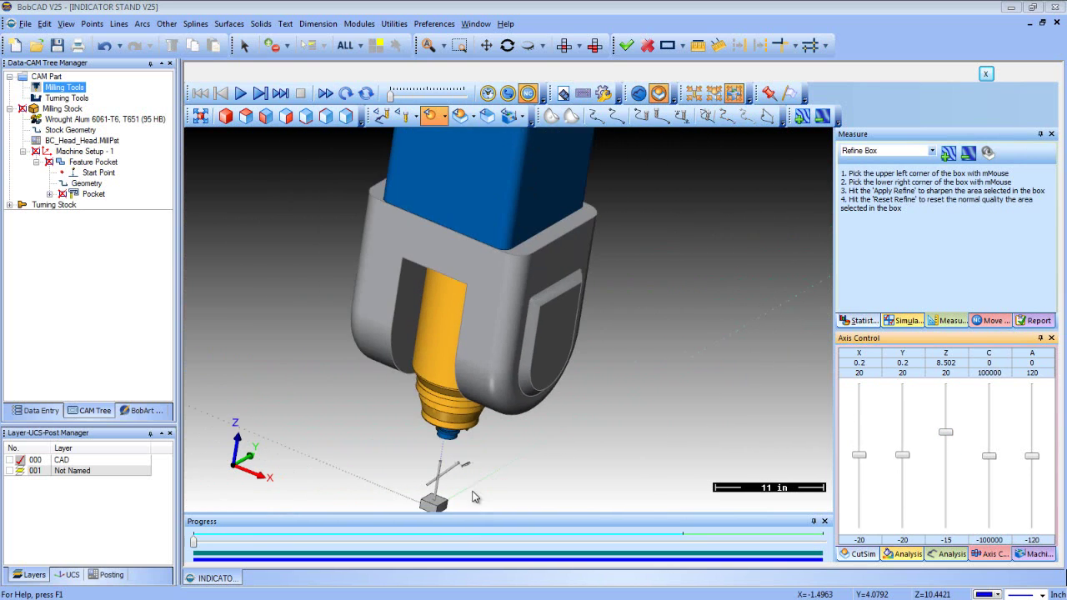
scroll(467, 491, "up", 6)
scroll(493, 468, "down", 2)
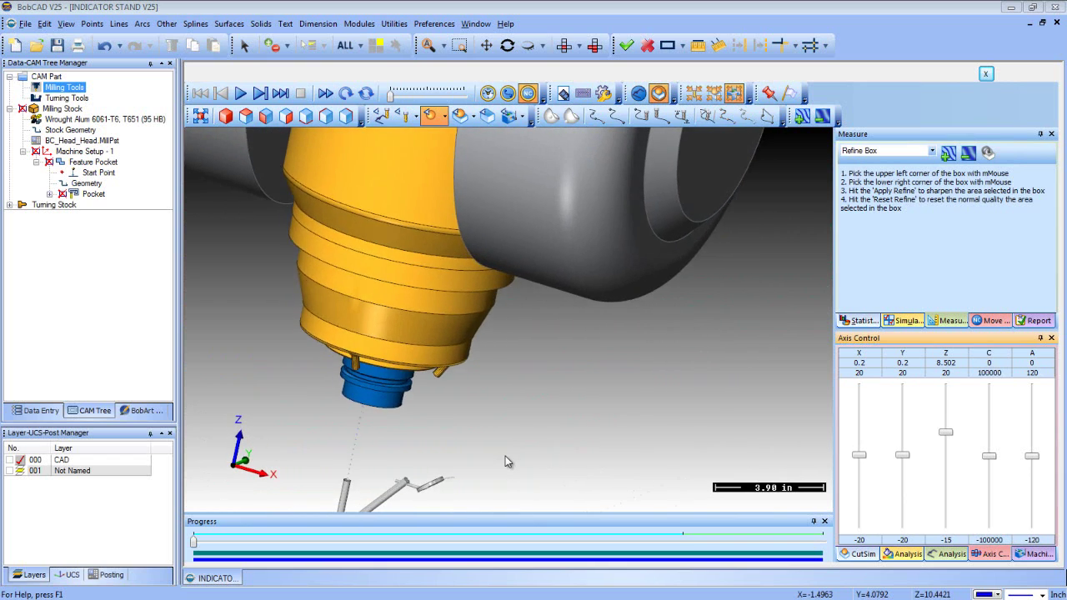
scroll(506, 456, "down", 3)
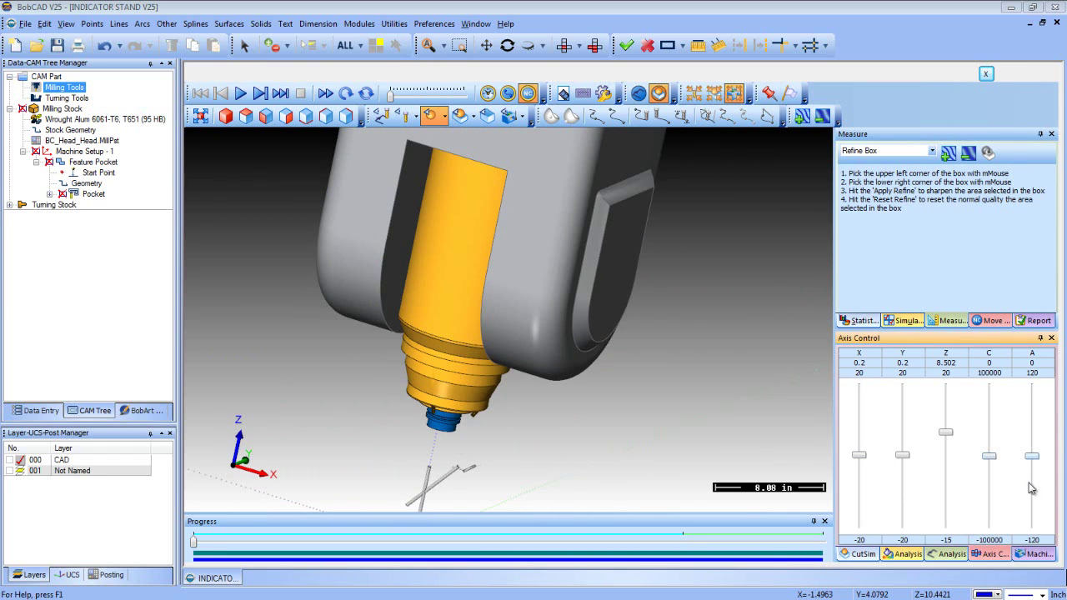
Tilt the head forward and back on A, then jog it along X and Z
left_click_drag(1032, 456, 1016, 402)
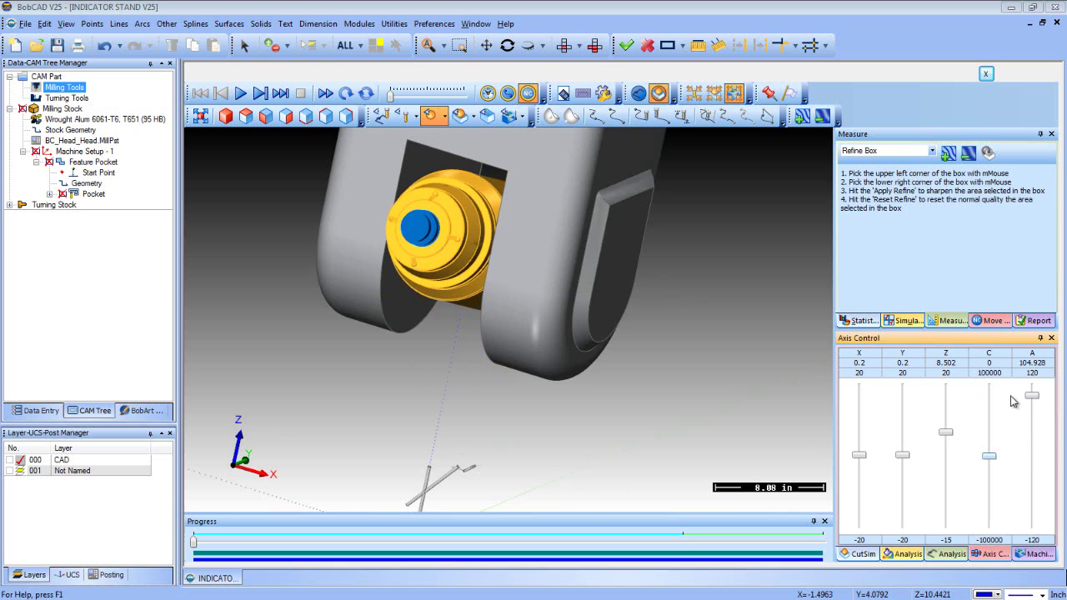
left_click_drag(1032, 396, 1034, 460)
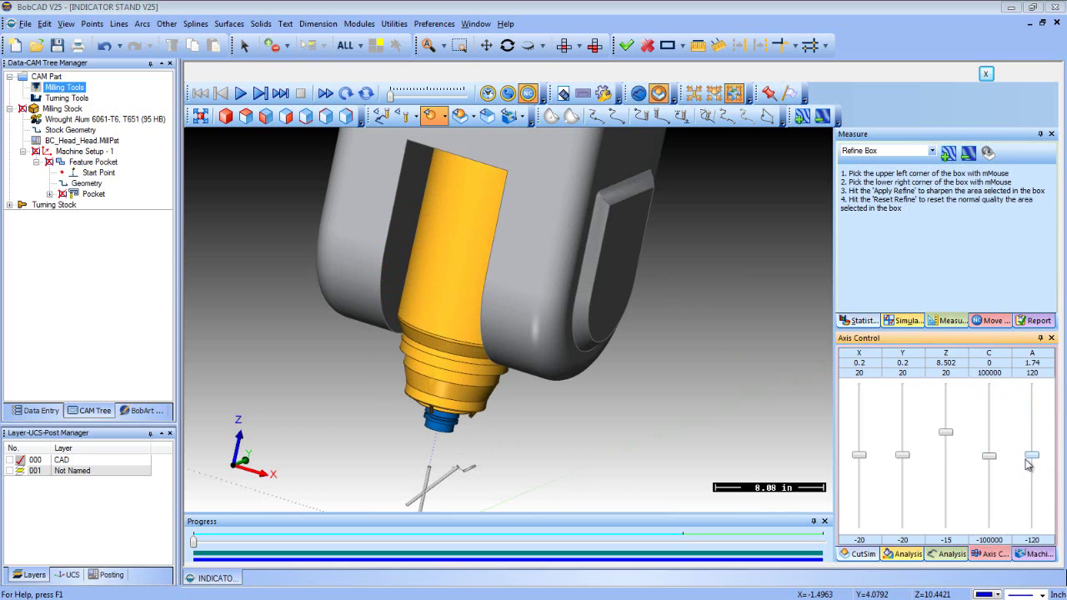
scroll(496, 470, "up", 2)
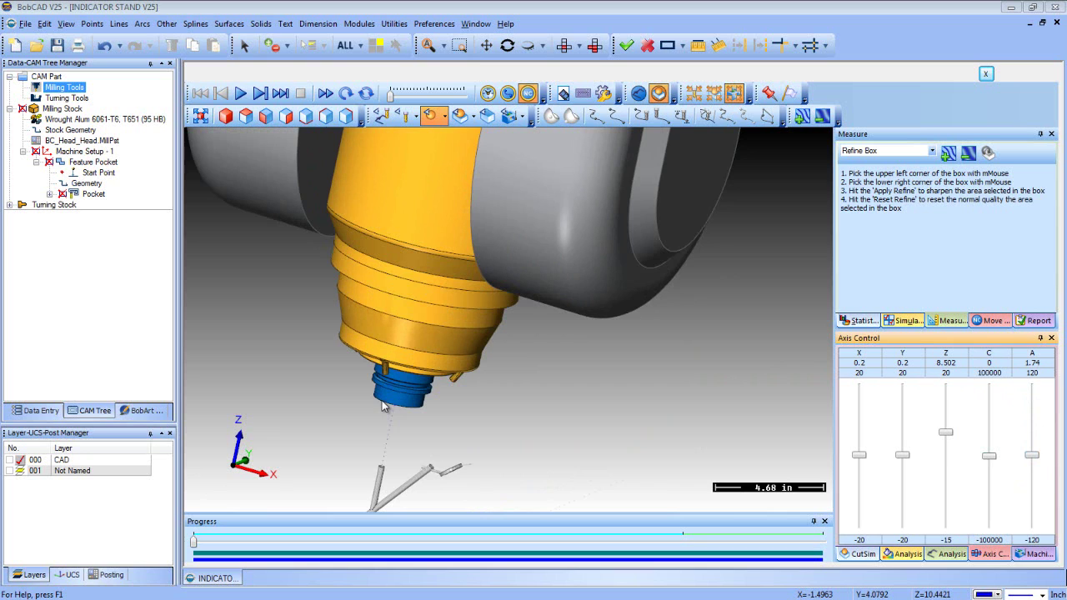
left_click_drag(859, 455, 859, 440)
left_click_drag(946, 434, 946, 444)
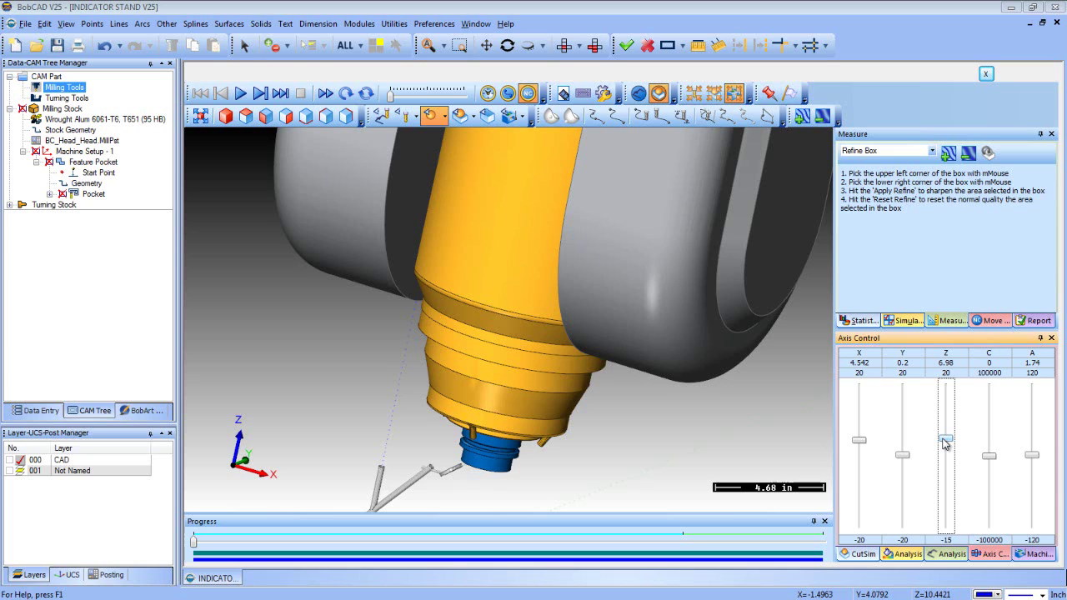
left_click_drag(945, 443, 946, 431)
left_click_drag(1033, 455, 1031, 398)
Tilt A to 102.612 and position the head at X 4.542, Y 11.884, Z -7.899
left_click(950, 435)
left_click_drag(950, 434, 863, 441)
left_click(903, 455)
left_click(859, 440)
left_click(862, 442)
left_click_drag(946, 461, 947, 497)
left_click_drag(906, 455, 902, 421)
left_click_drag(945, 487, 946, 492)
left_click_drag(902, 422, 902, 420)
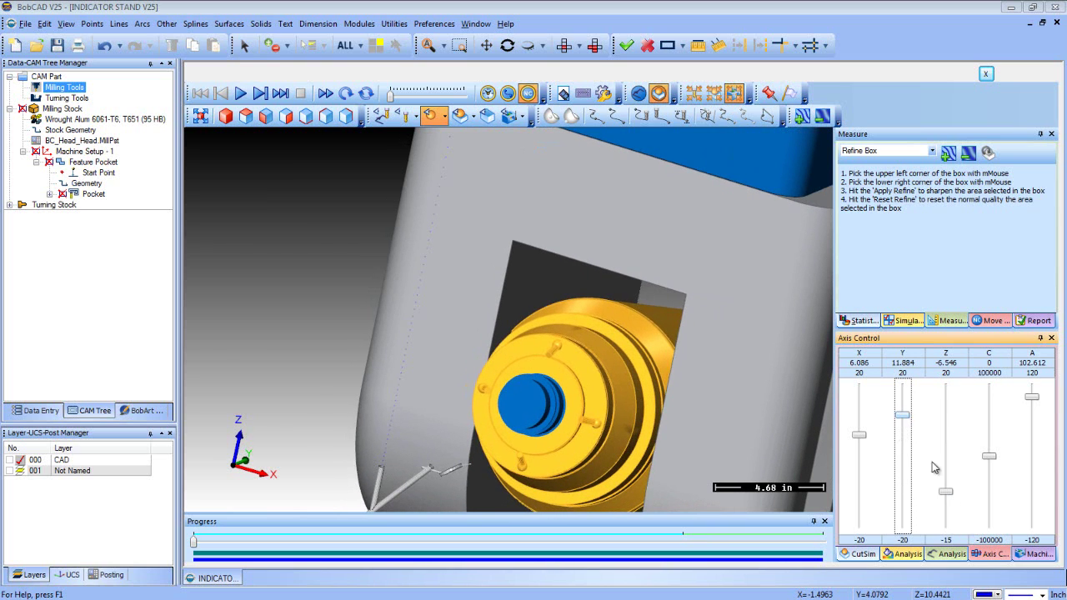
left_click_drag(945, 491, 945, 497)
left_click_drag(860, 436, 860, 440)
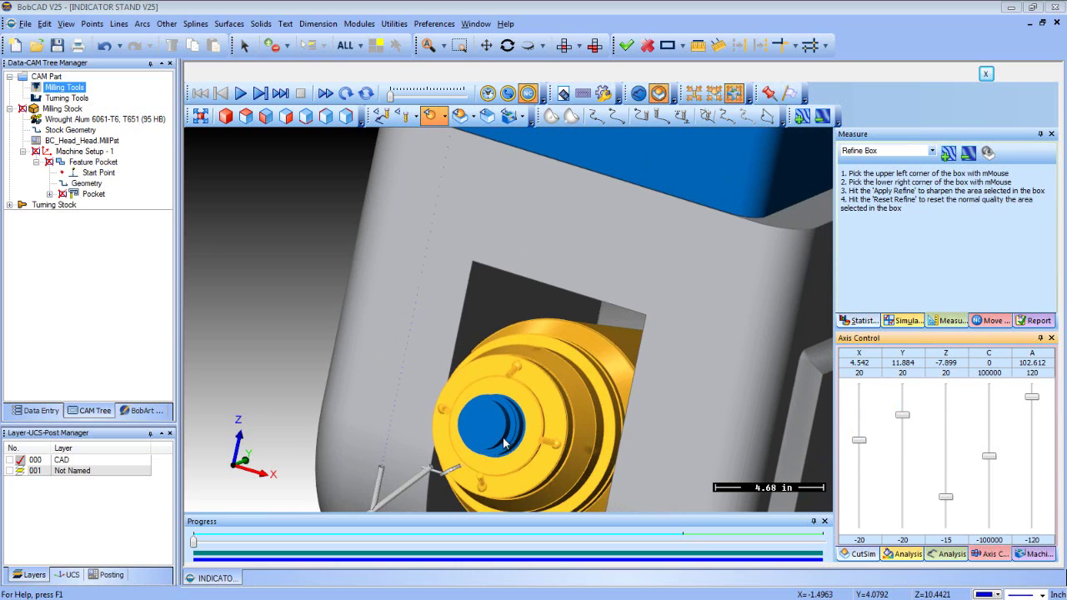
Zoom in and out to inspect the head tilted to A 102.612 above the part
scroll(508, 454, "up", 5)
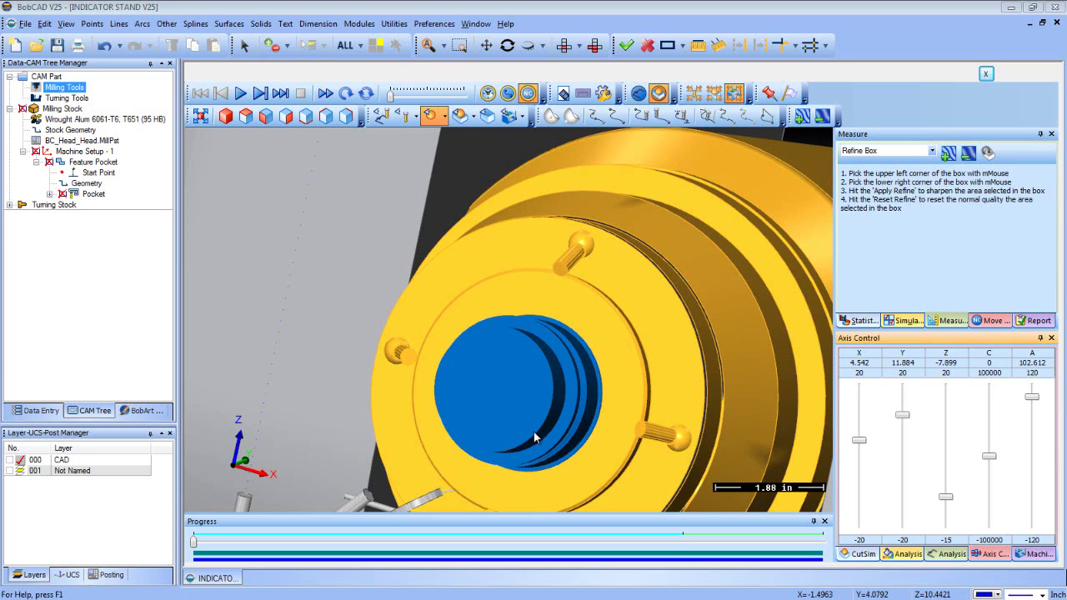
scroll(566, 417, "down", 10)
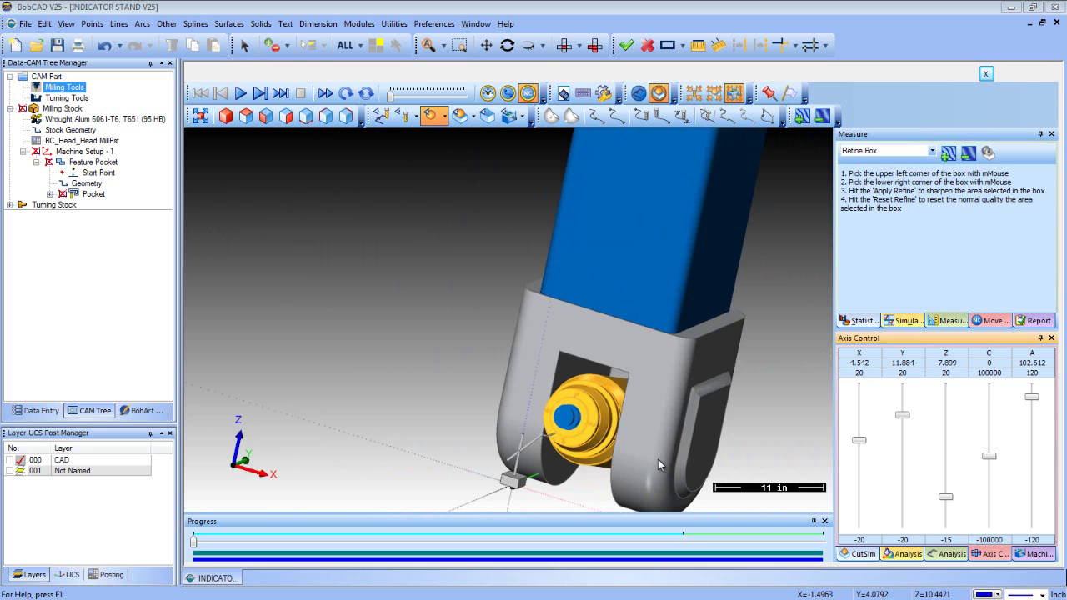
scroll(236, 167, "down", 6)
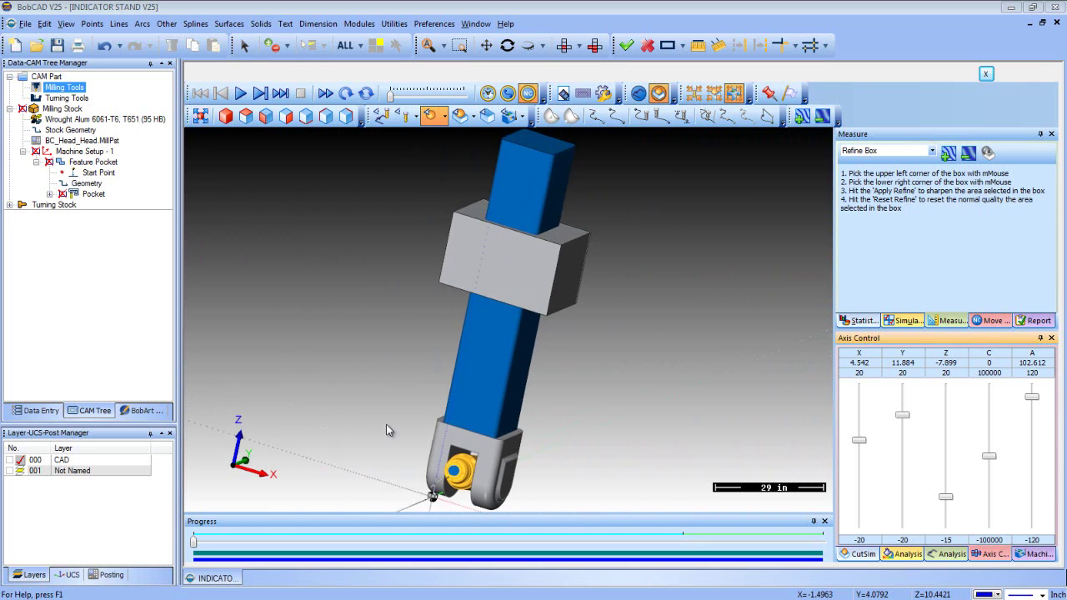
scroll(451, 506, "down", 3)
scroll(452, 500, "up", 10)
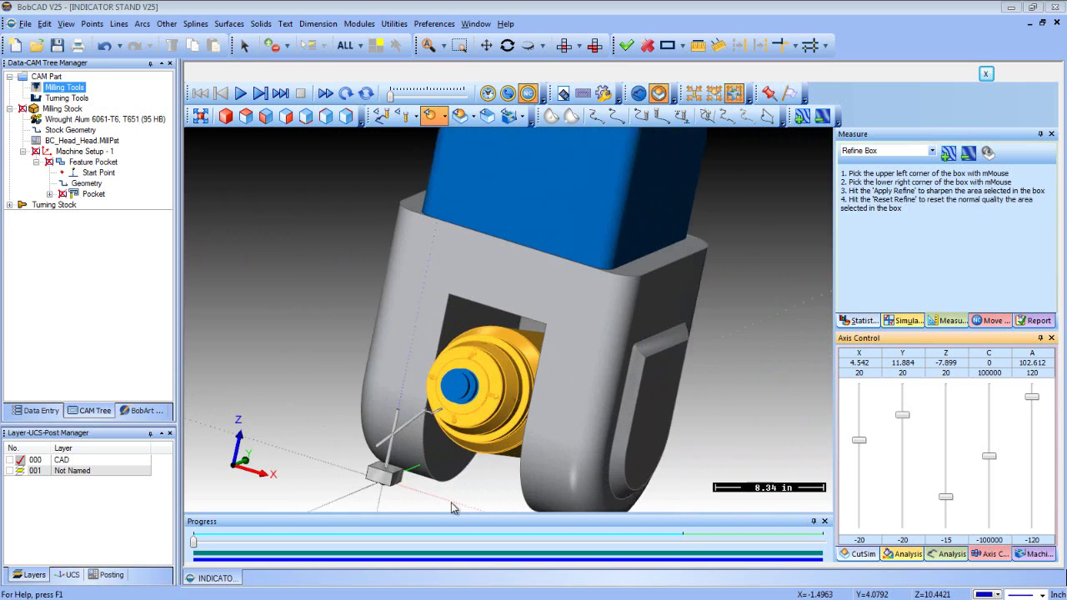
Hide the tool holder block, then zero X, Y, Z, A and C via Set Axis Values
left_click(430, 115)
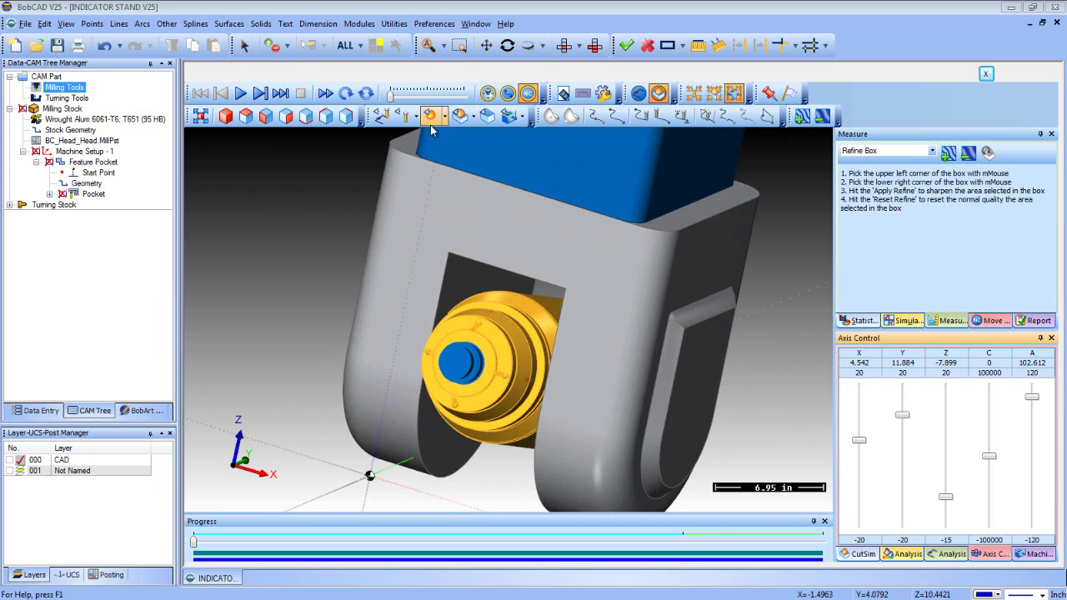
double_click(859, 440)
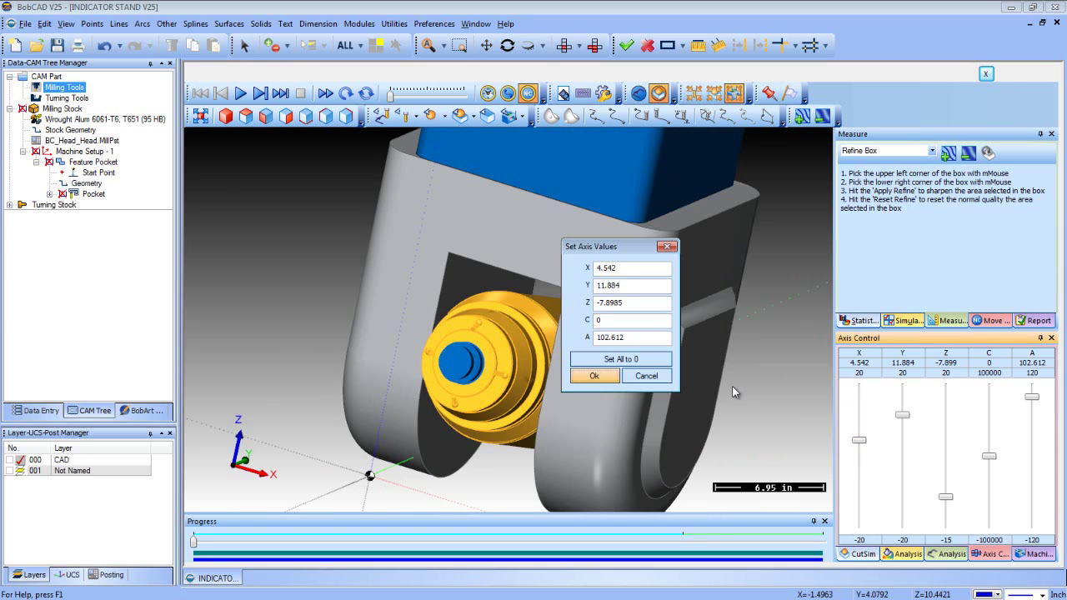
left_click(597, 359)
left_click(594, 376)
scroll(477, 418, "down", 5)
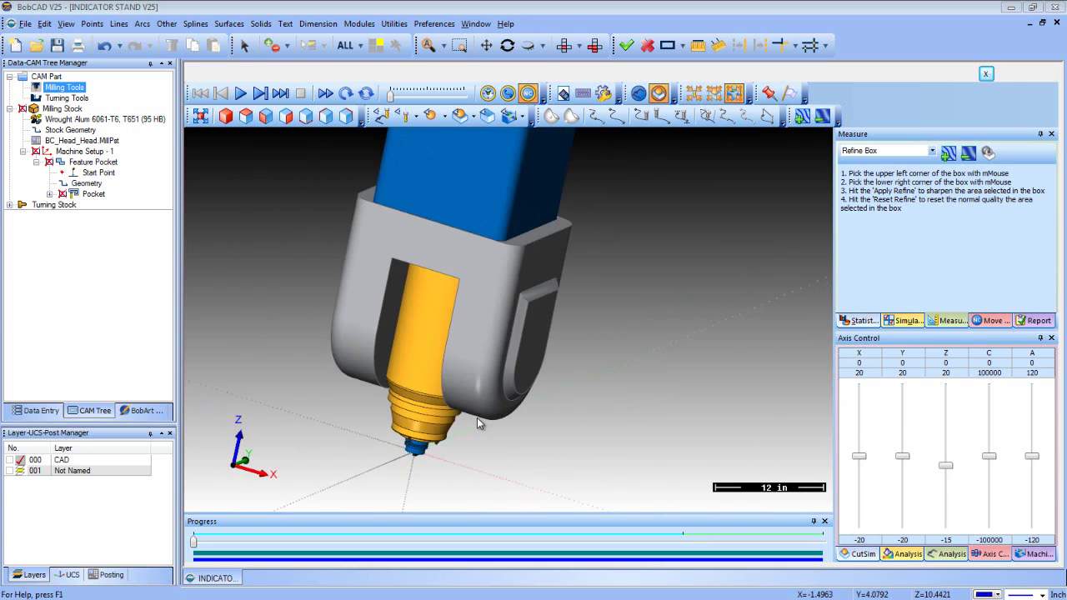
middle_click_drag(594, 413, 452, 457)
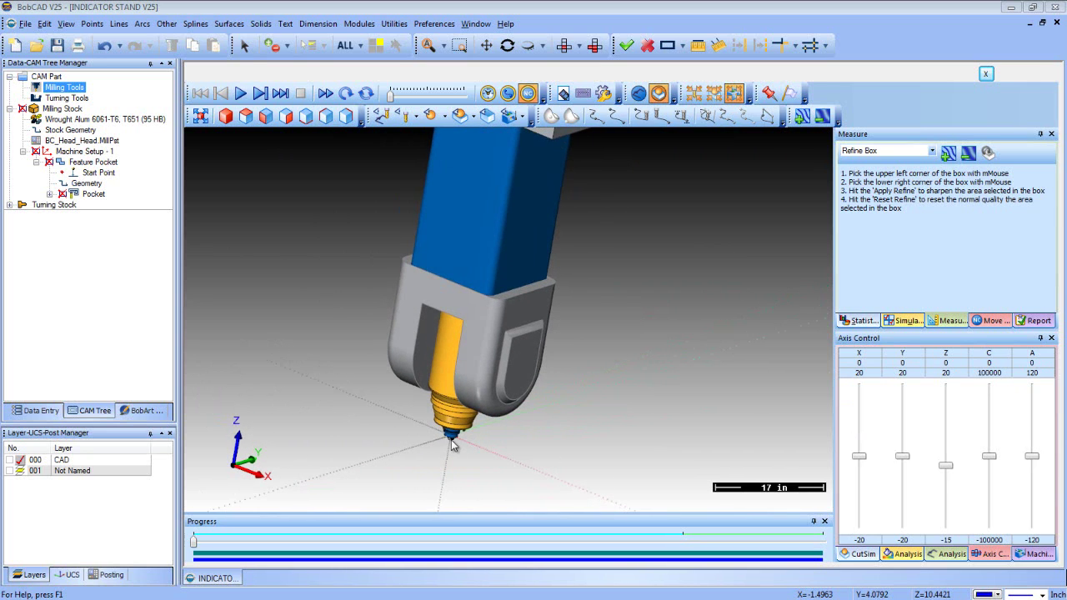
scroll(452, 439, "up", 6)
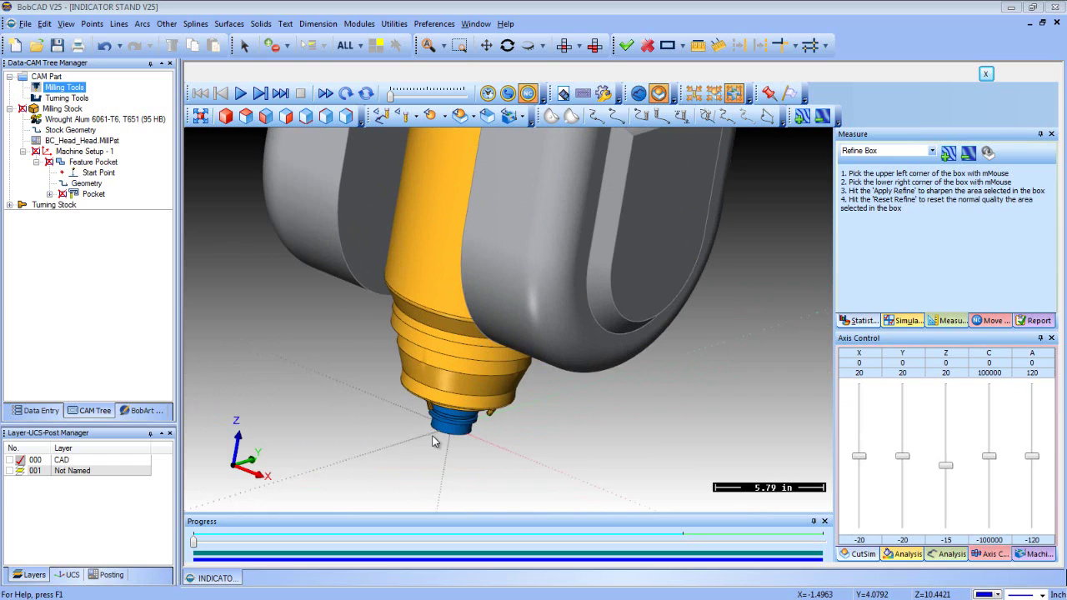
Jog the head to X 0.676, Y -1.256, Z 7.726 and spin C to -1450
middle_click_drag(538, 424, 595, 412)
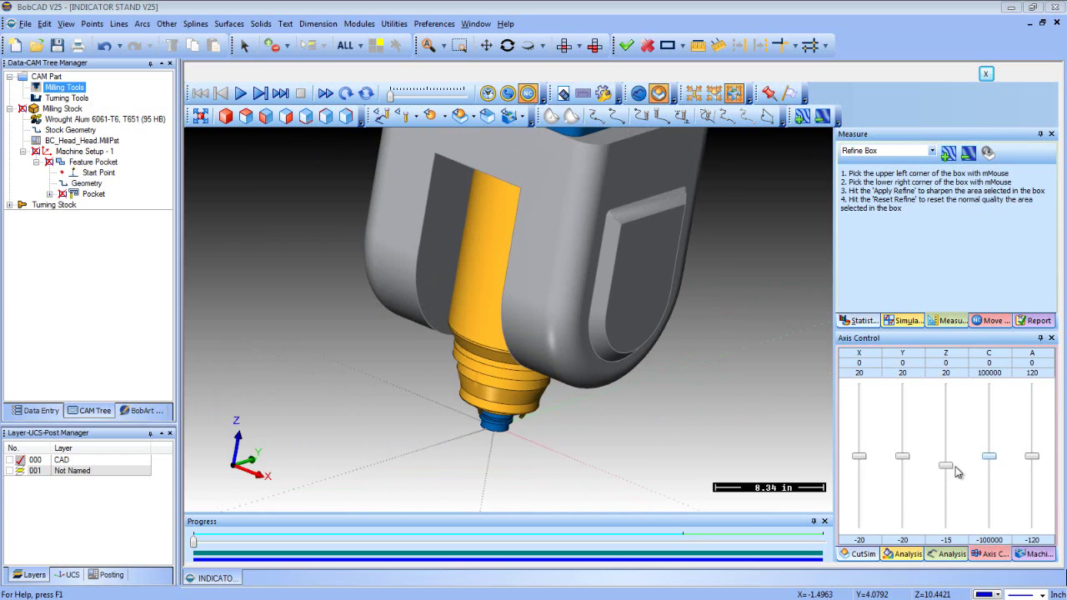
left_click_drag(946, 466, 936, 534)
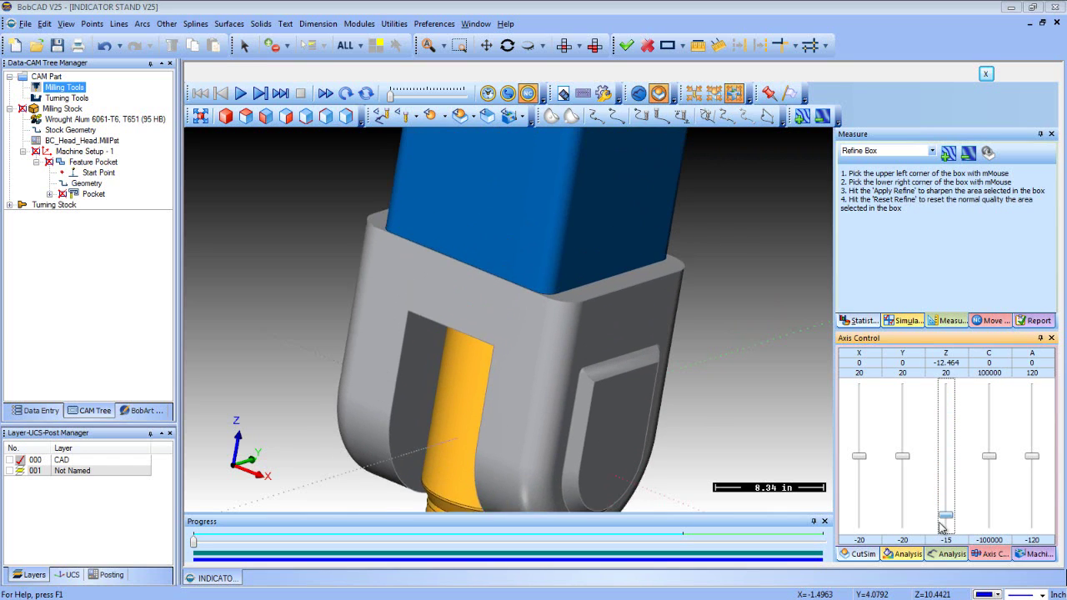
left_click_drag(942, 531, 941, 470)
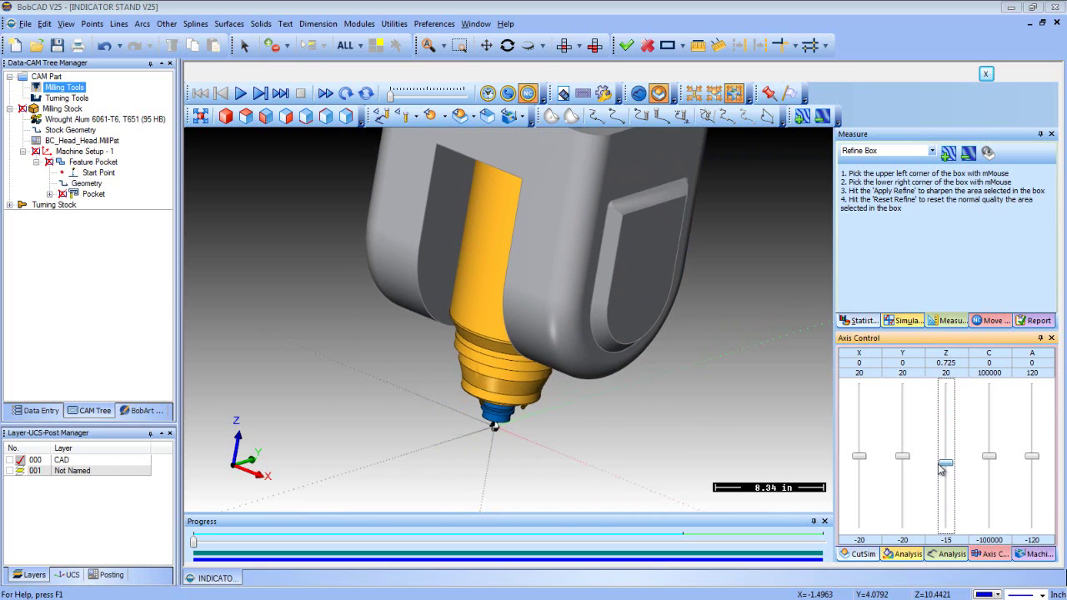
scroll(942, 467, "up", 2)
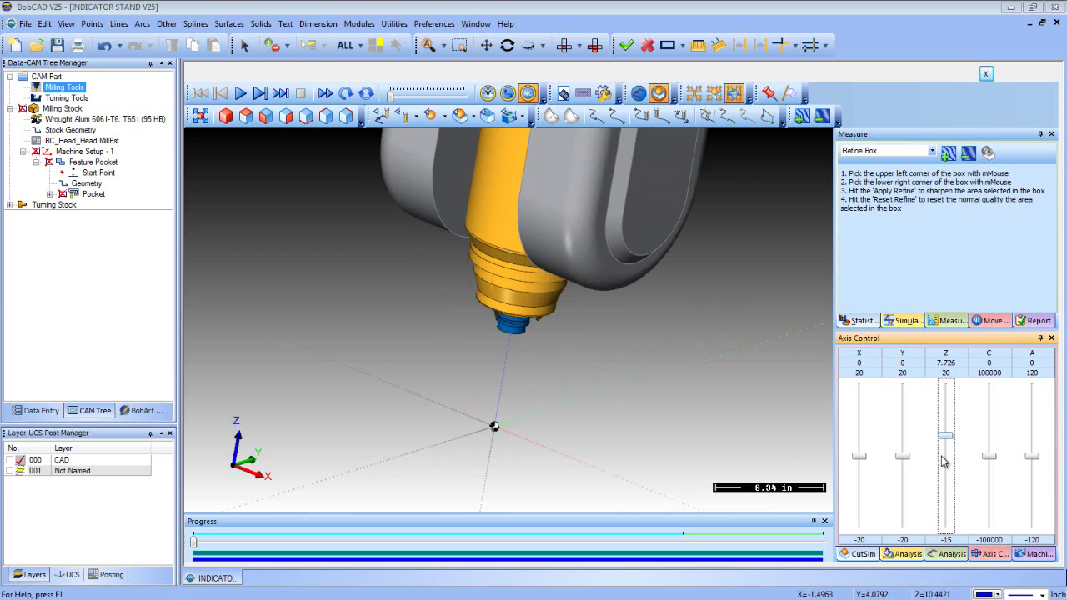
left_click_drag(860, 457, 903, 460)
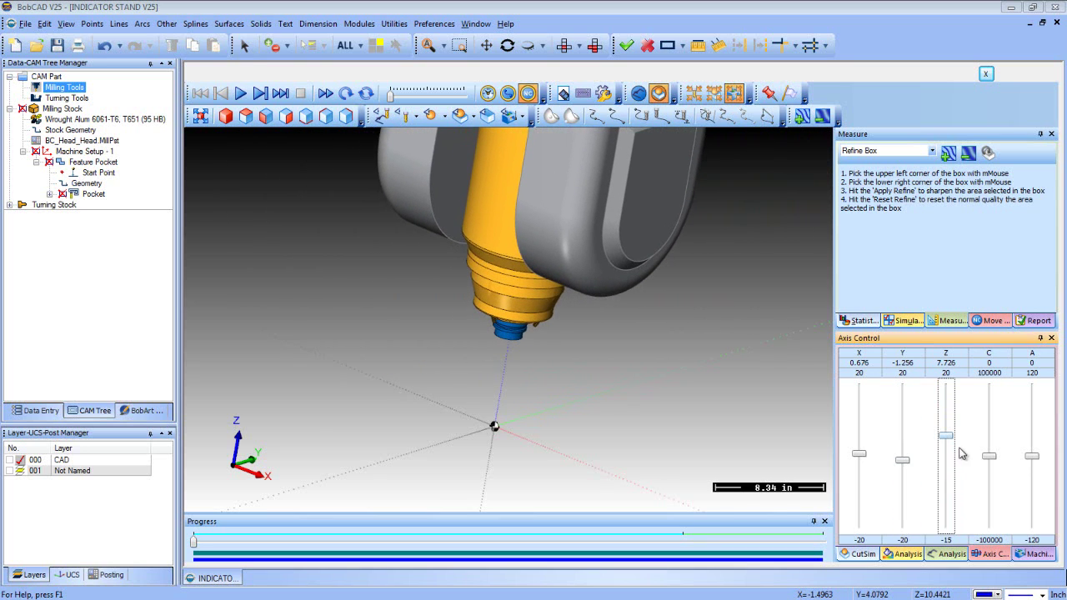
mouse_move(995, 462)
left_mouse_down()
mouse_move(988, 435)
mouse_move(989, 465)
left_mouse_up()
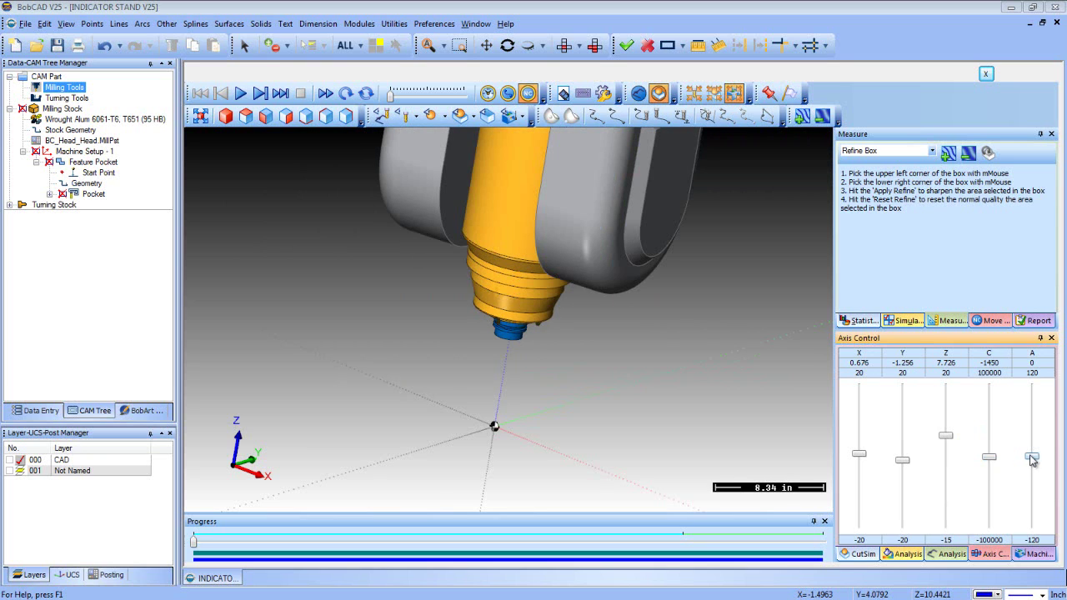
Tilt the head to 120 on A, then settle at A 8.7 with C at -9180
left_click_drag(1032, 458, 1032, 385)
scroll(687, 336, "down", 5)
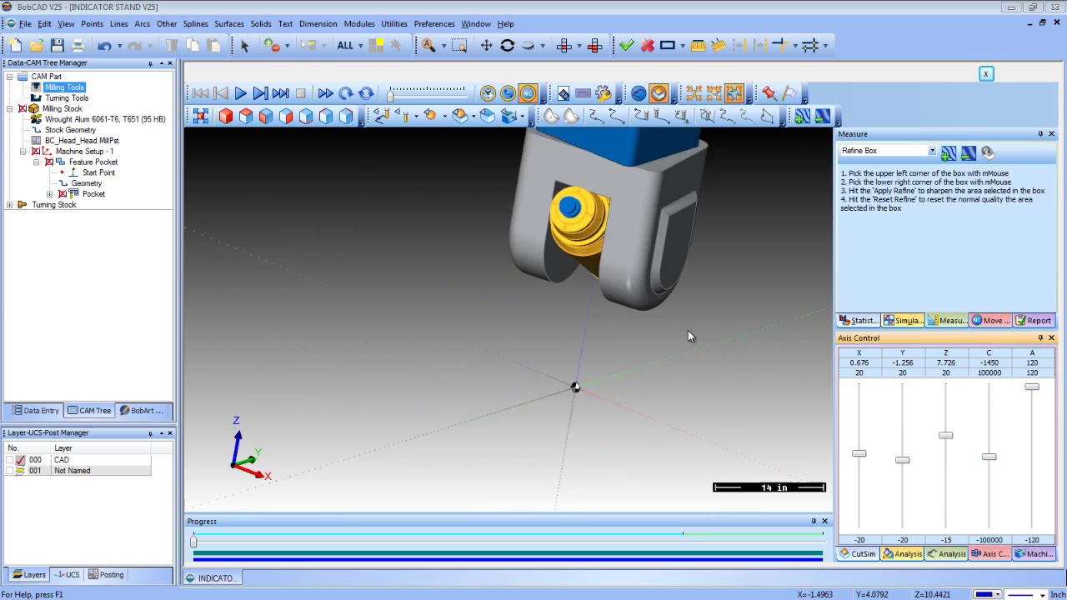
scroll(680, 207, "up", 3)
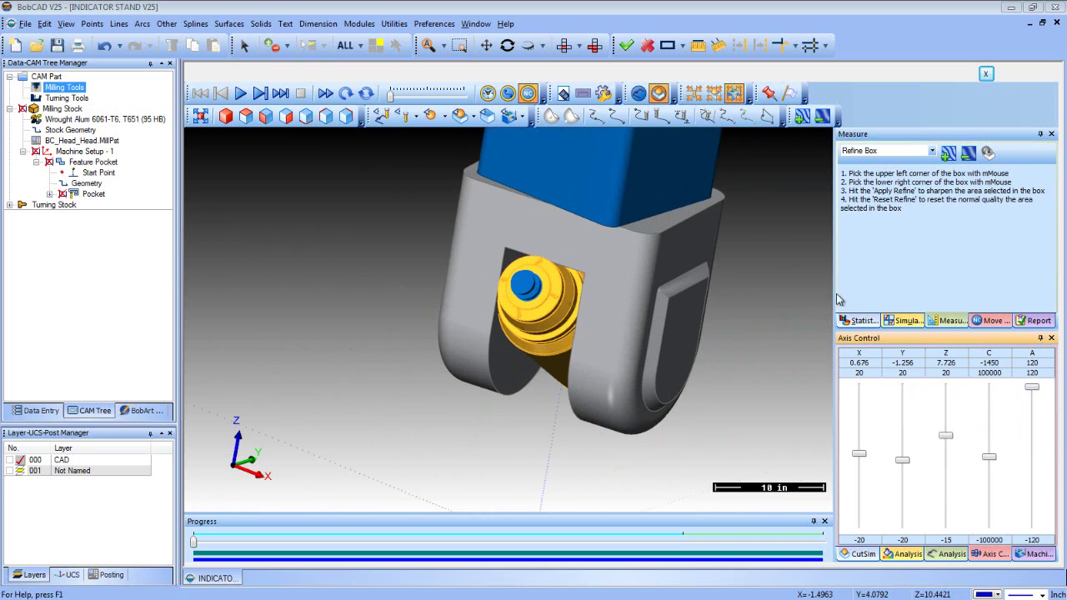
left_click_drag(1031, 388, 988, 468)
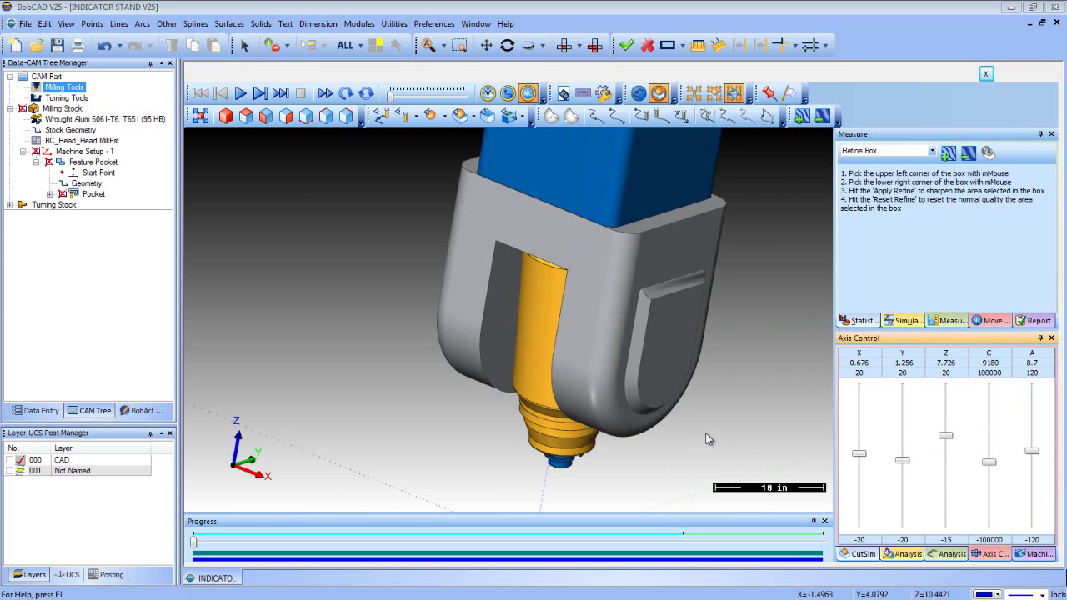
scroll(706, 433, "down", 5)
scroll(767, 419, "up", 4)
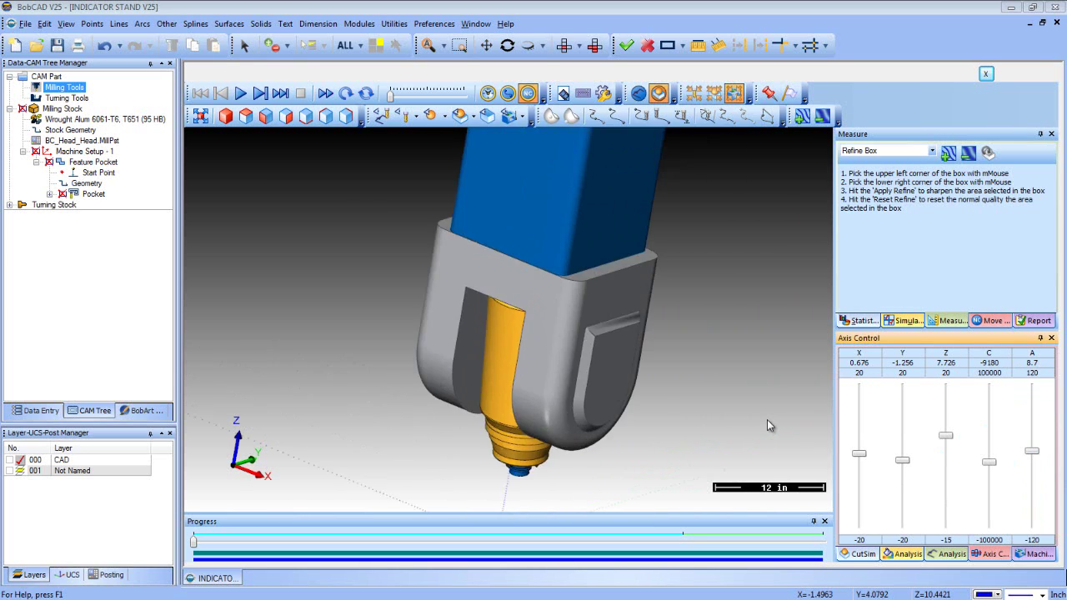
scroll(767, 420, "down", 4)
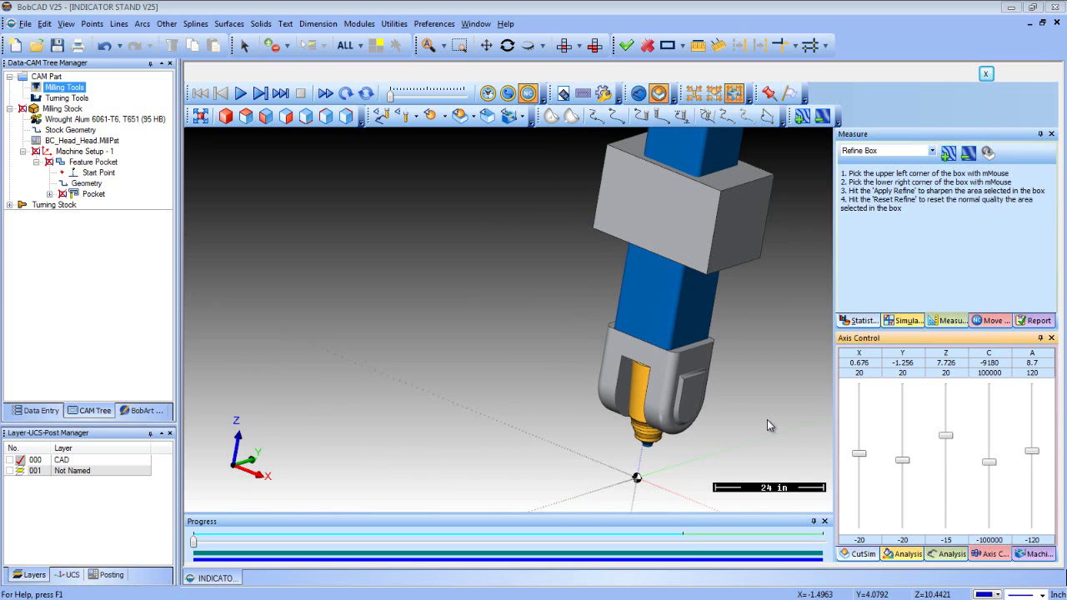
Close the simulation and open Current Settings for the Default milling tools
left_click(985, 74)
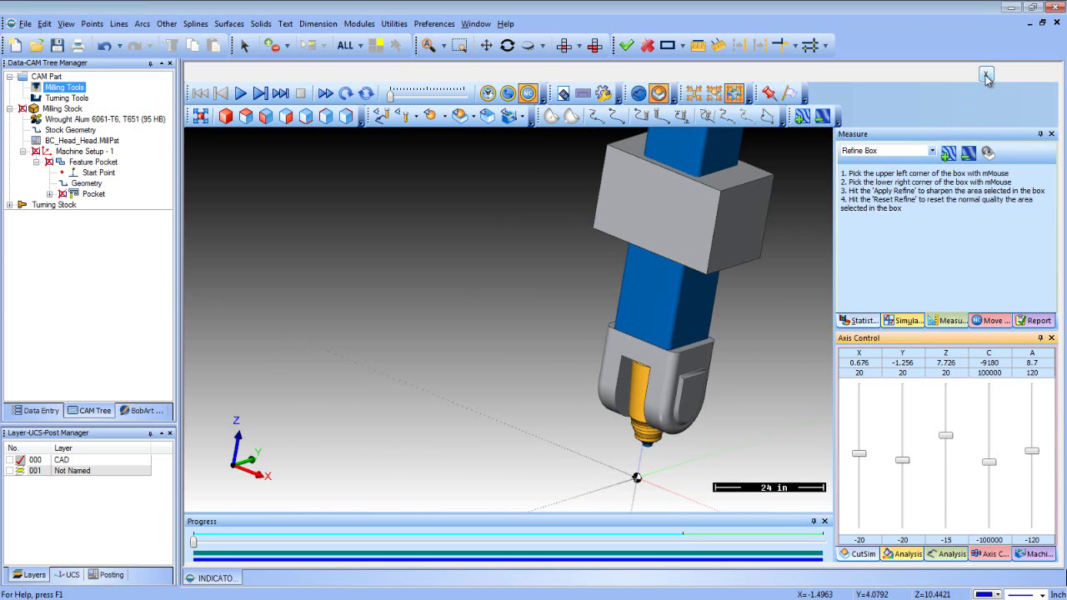
right_click(79, 89)
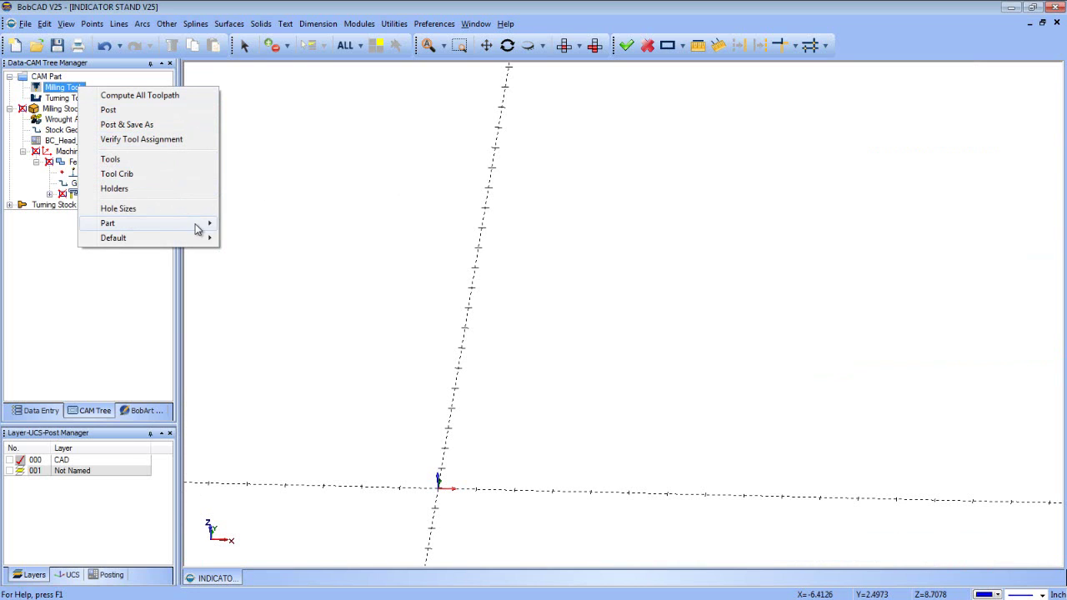
mouse_move(196, 227)
left_click(243, 239)
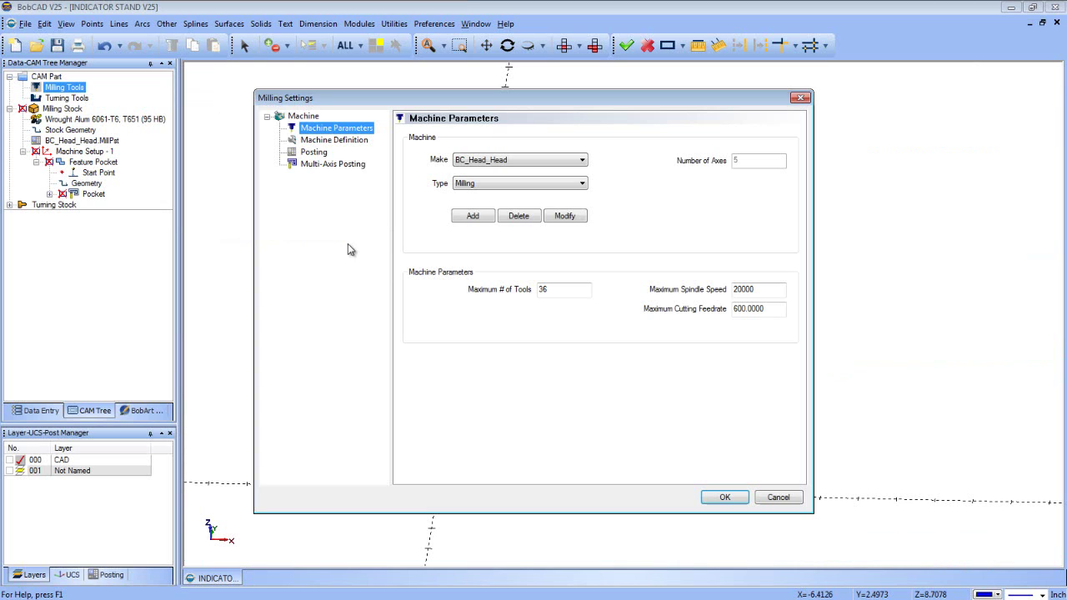
Add a 5 Axis HeadHead Machine named 'V25 Training Mill HH'
left_click(479, 219)
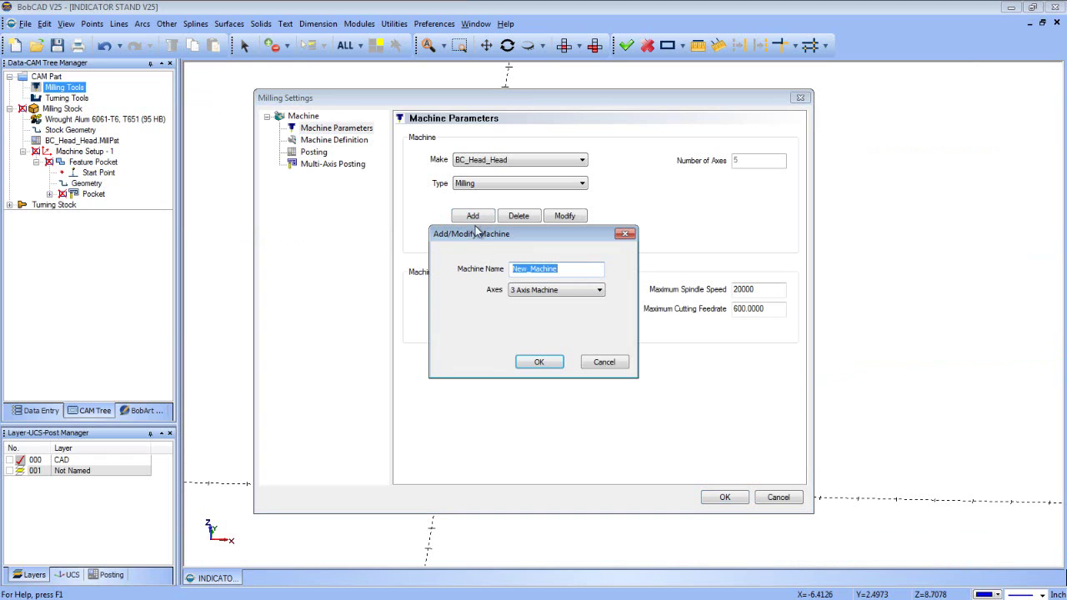
left_click(512, 289)
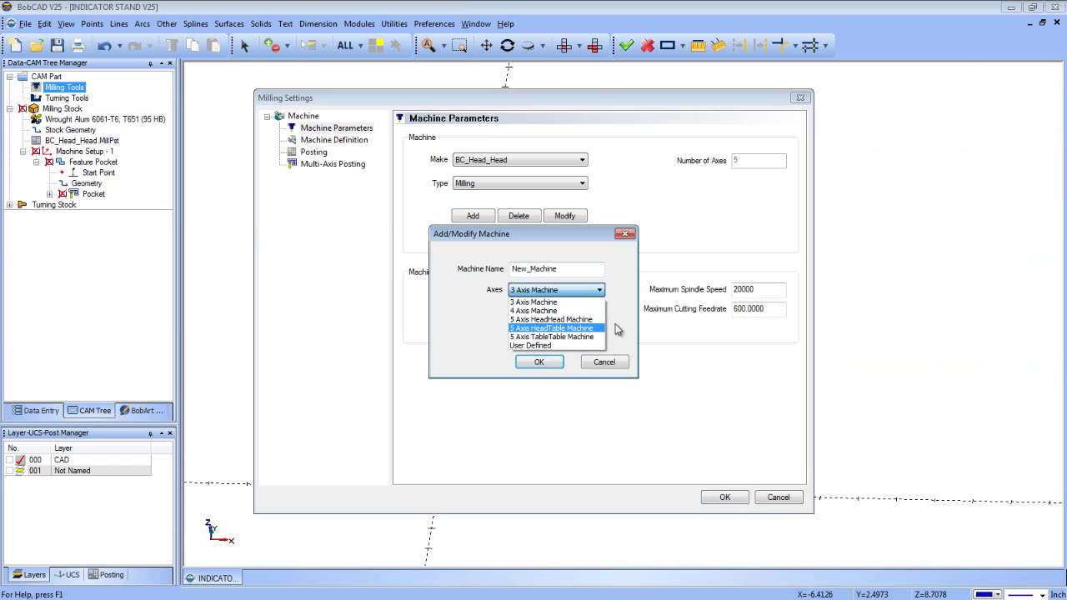
left_click(586, 324)
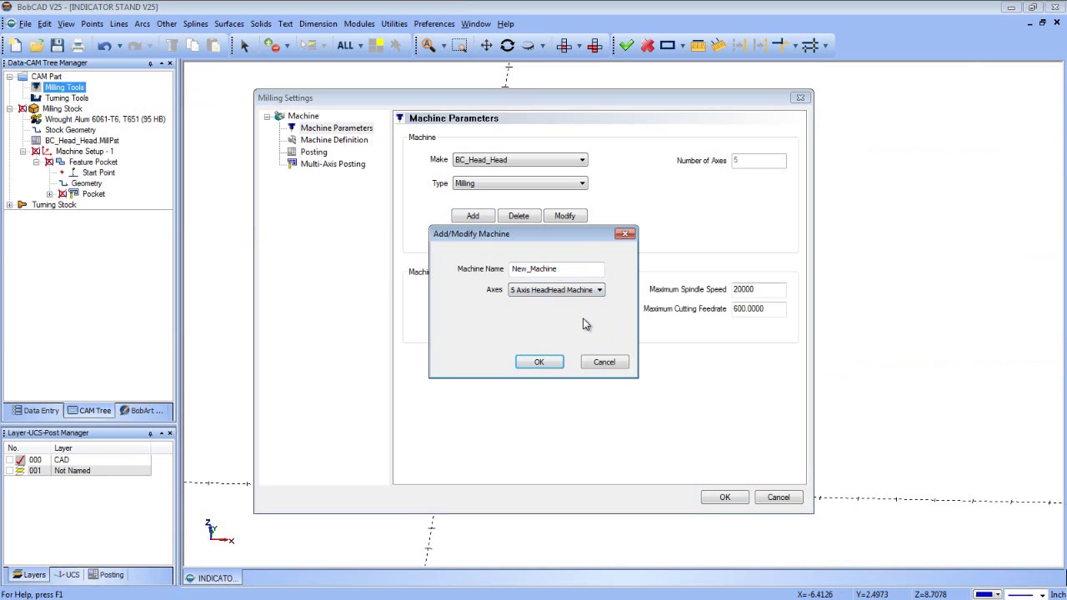
double_click(561, 270)
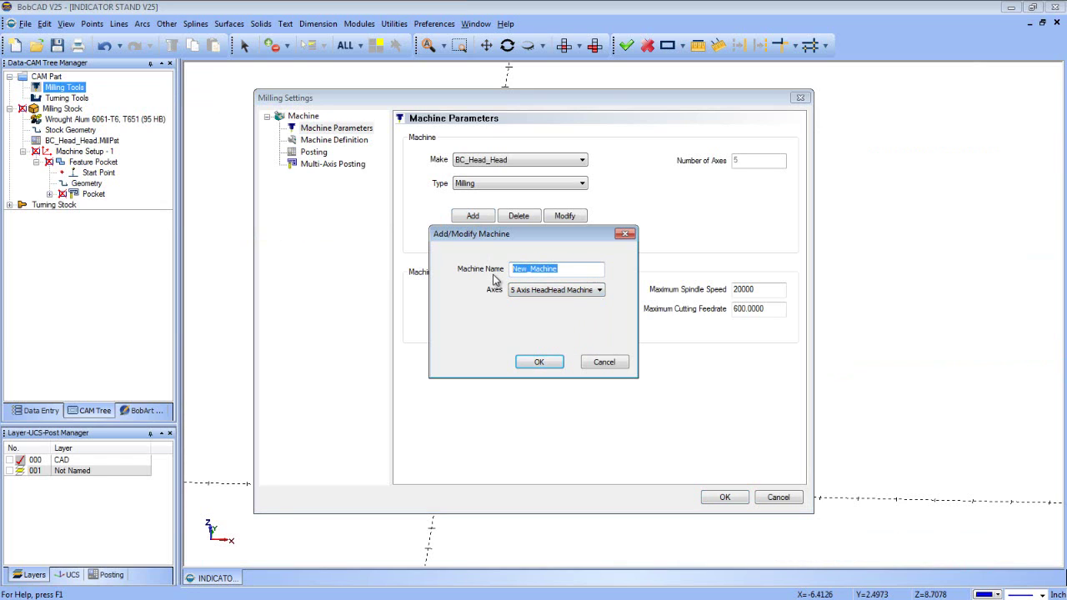
type("V25 Trainiong")
key("BackSpace")
key("BackSpace")
type("ng Mill HH")
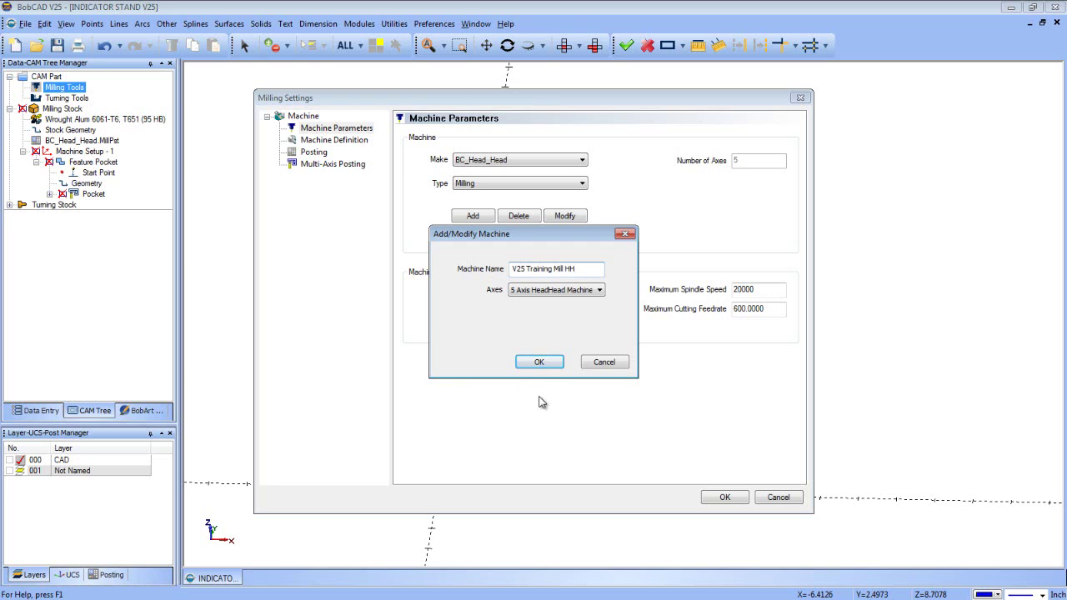
left_click(541, 362)
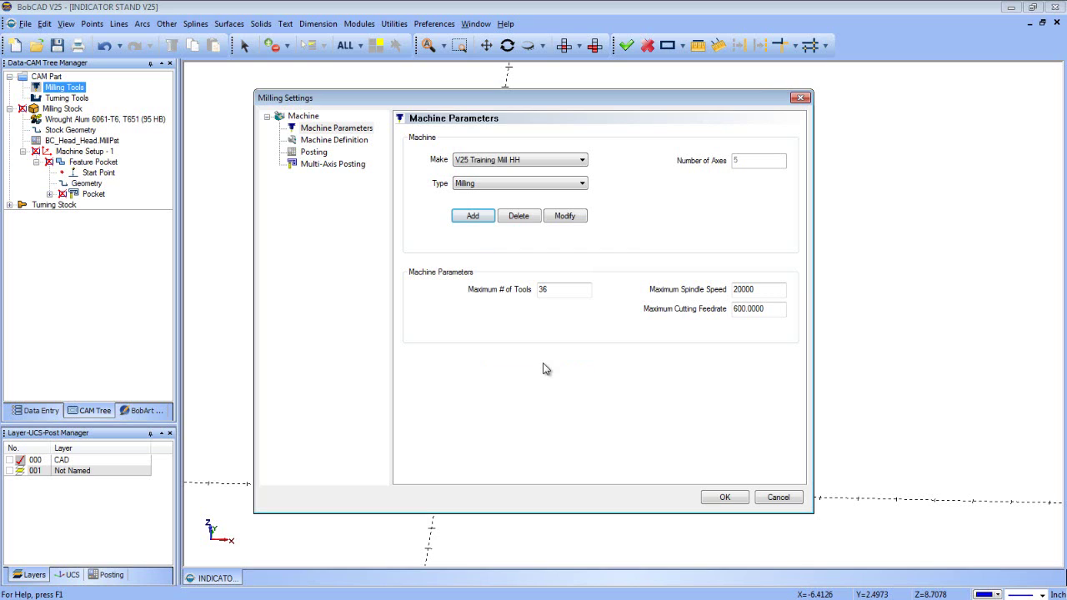
In Machine Definition, set the X axis limits to Min -20 and Max 20
left_click(351, 142)
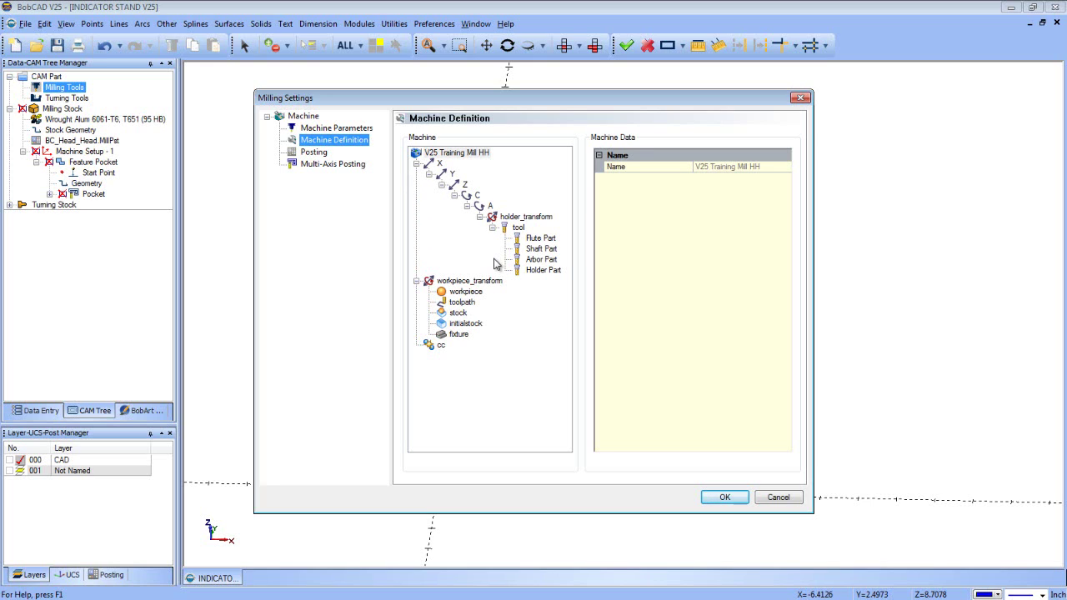
left_click(439, 164)
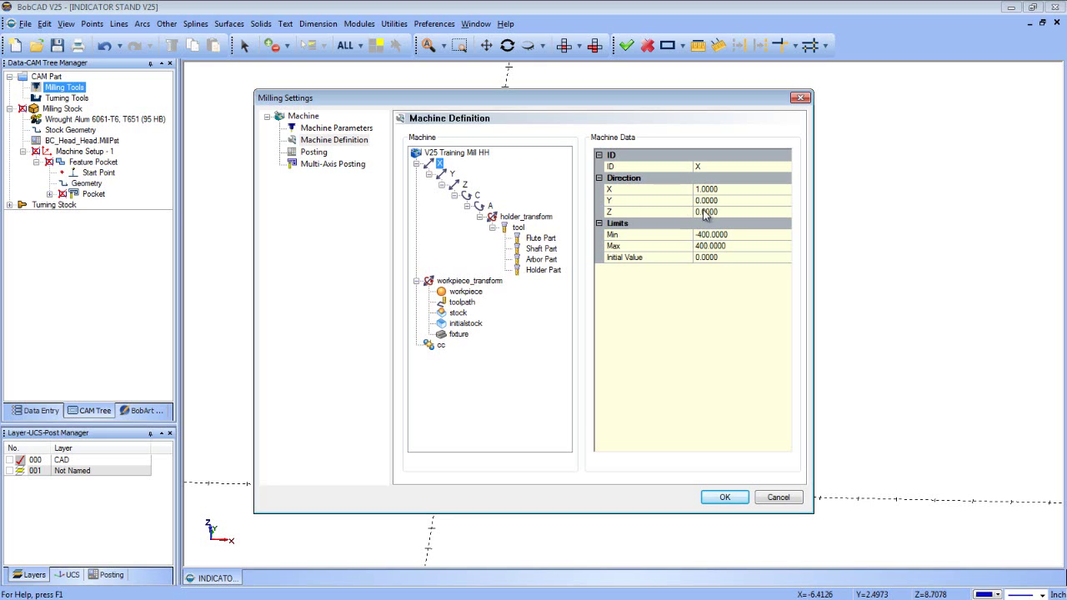
left_click(727, 234)
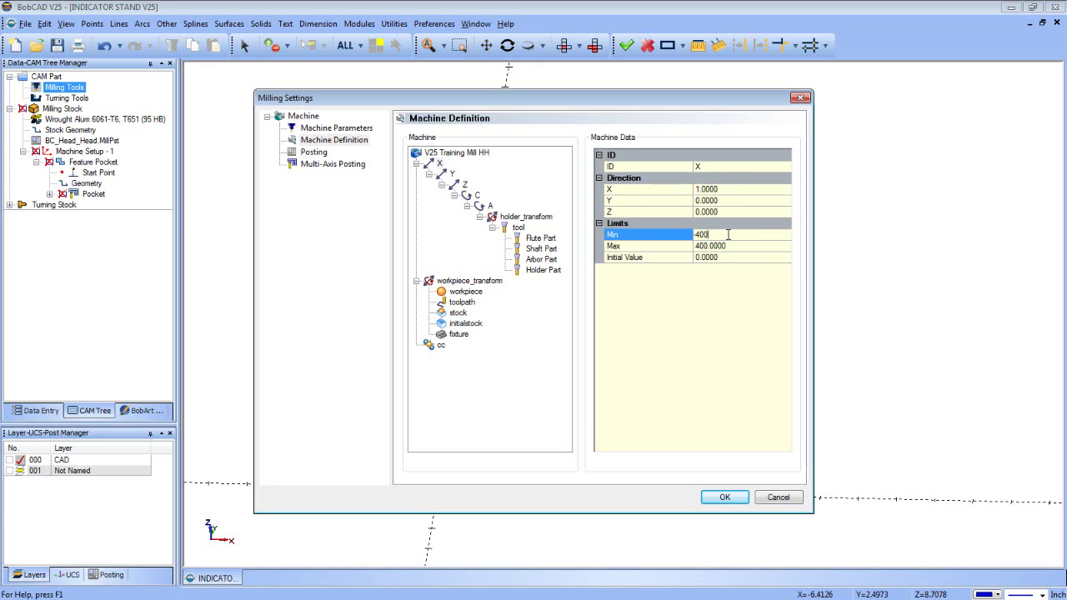
key("BackSpace")
type("-20")
key("Return")
left_click(723, 247)
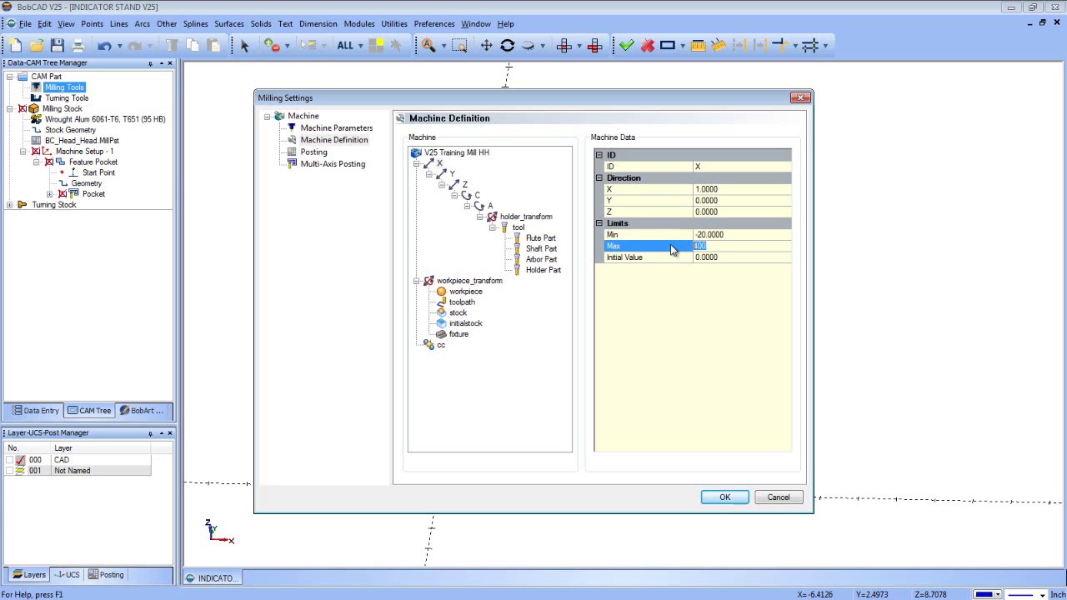
type("20")
key("Return")
Set the Y axis limits to Min -20 and Max 20
left_click(451, 173)
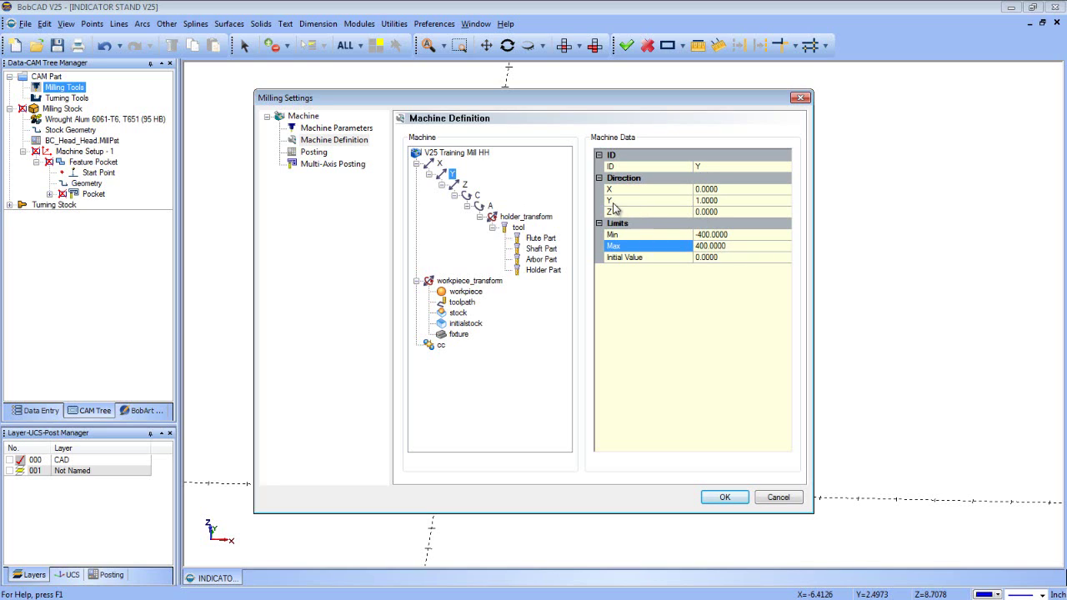
left_click(721, 237)
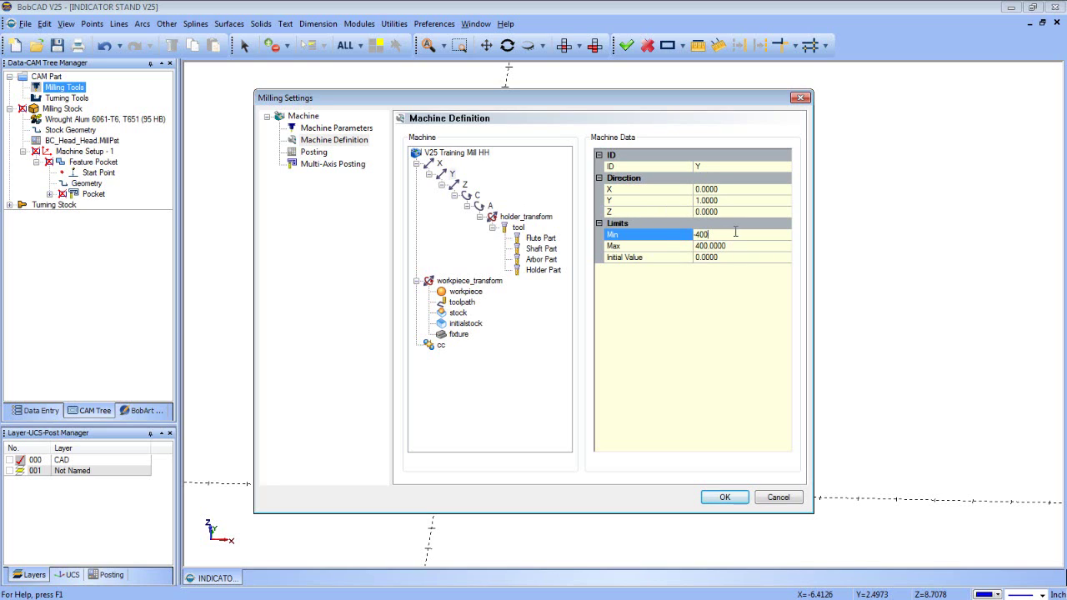
type("-20")
key("Return")
left_click(714, 246)
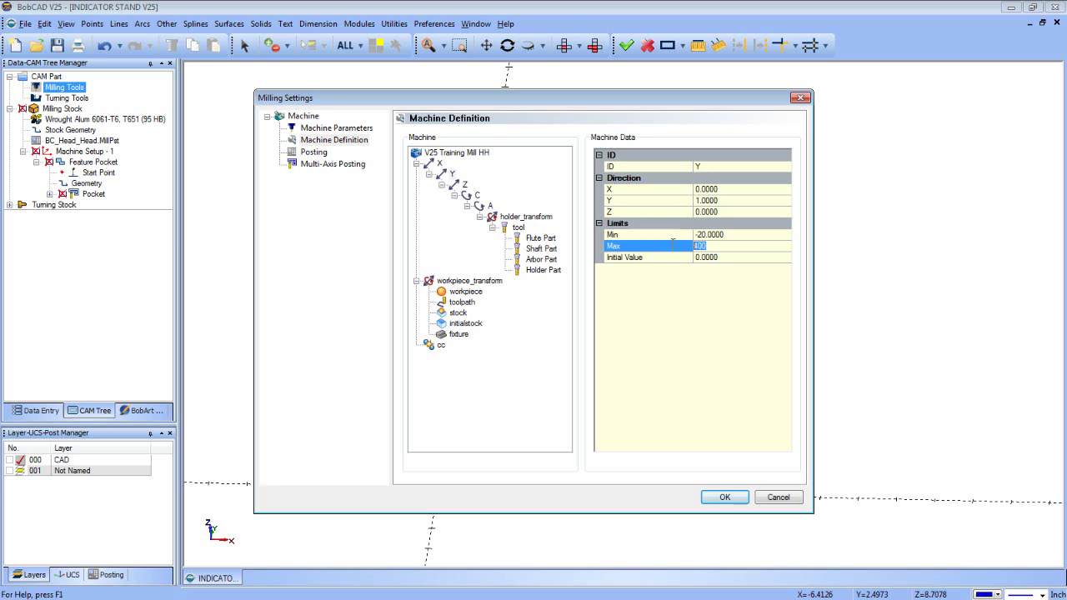
type("20")
key("Return")
Set the Z axis limits to -15 and 20 with an initial value of 0
left_click(466, 185)
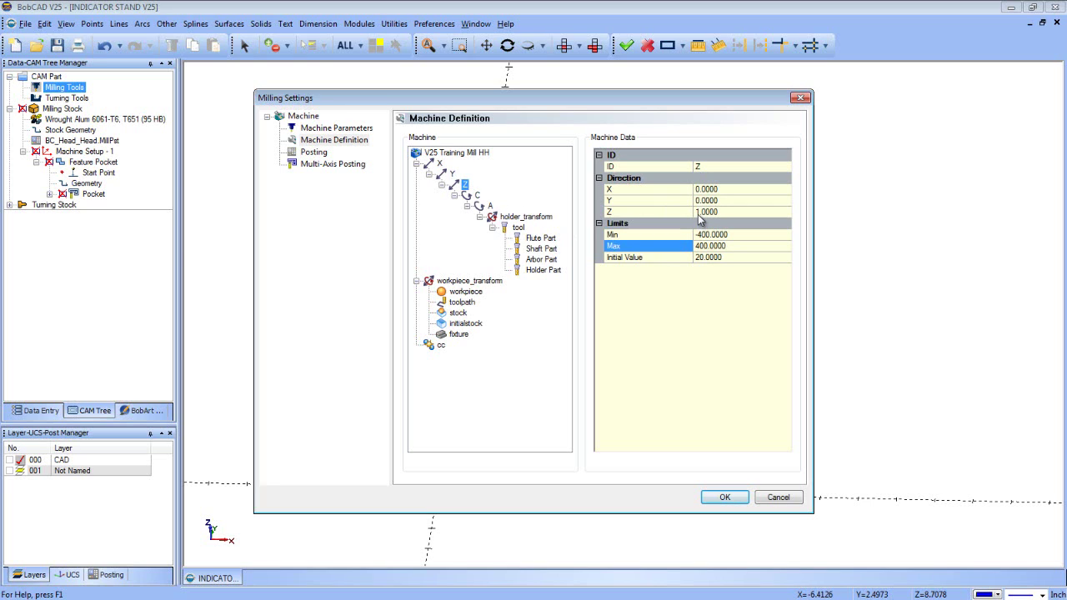
left_click(727, 235)
key("BackSpace")
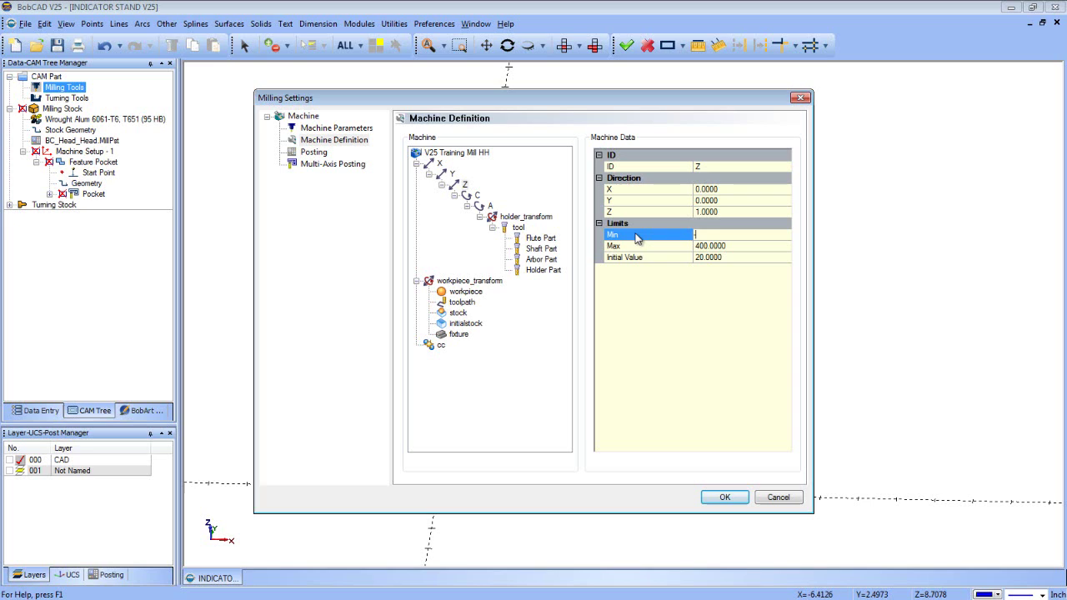
type("-15")
left_click(715, 246)
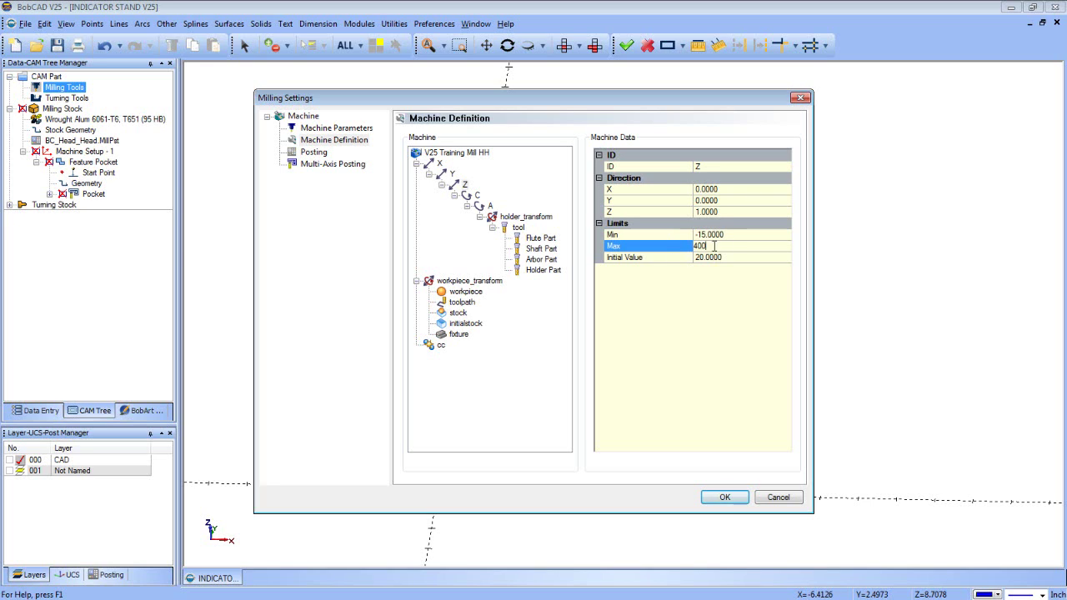
double_click(715, 246)
type("20")
left_click(726, 258)
type("0")
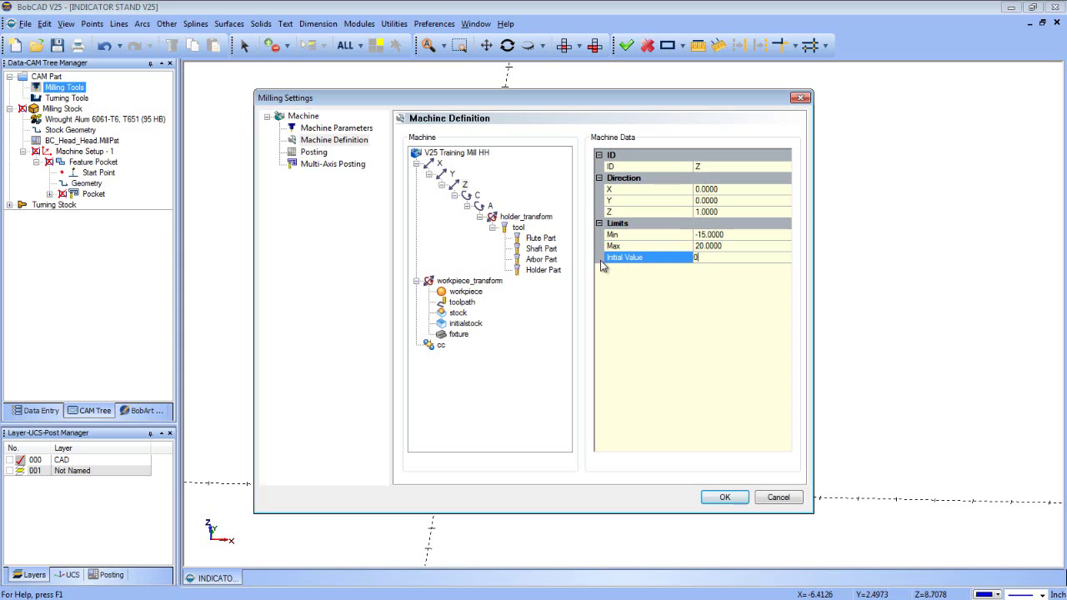
key("Return")
left_click(478, 195)
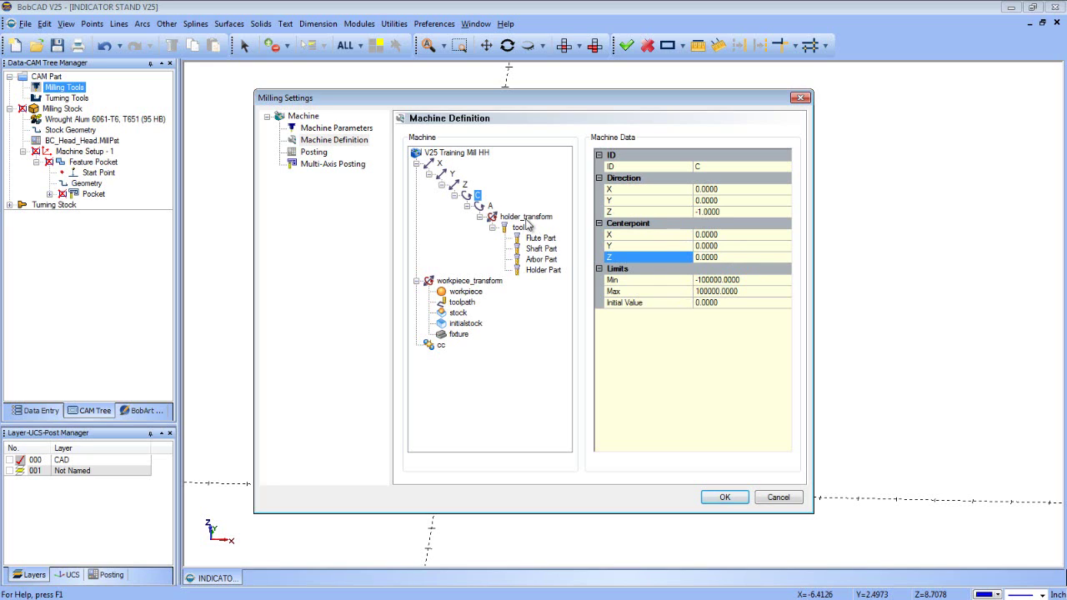
Set the A axis limits to a minimum of -120 and a maximum of 120
left_click(490, 205)
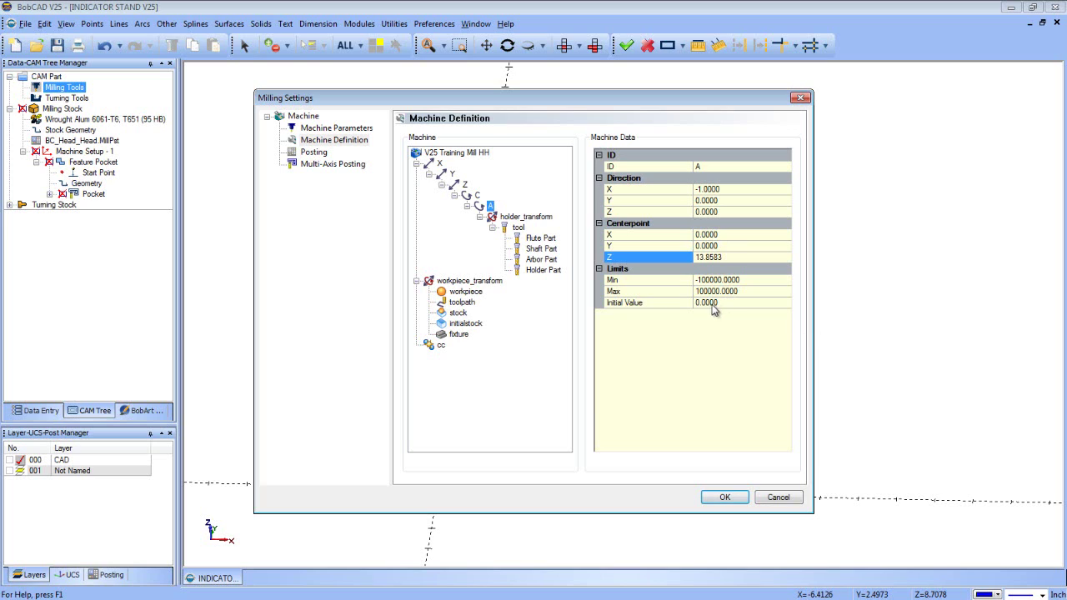
left_click(739, 257)
left_click(754, 281)
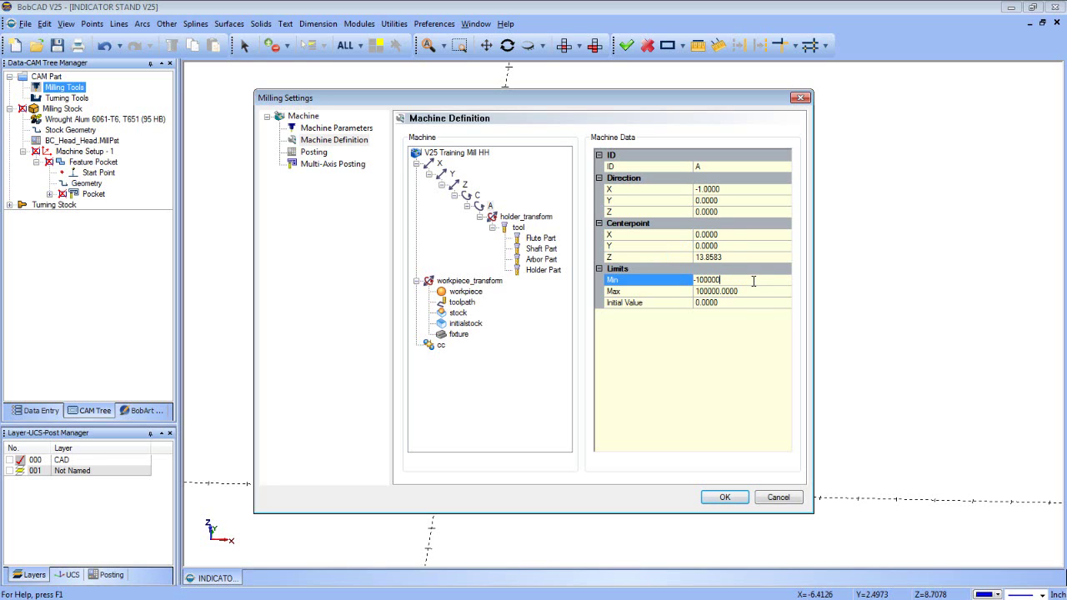
left_click(628, 285)
type("-120")
key("Return")
key("Down")
type("120")
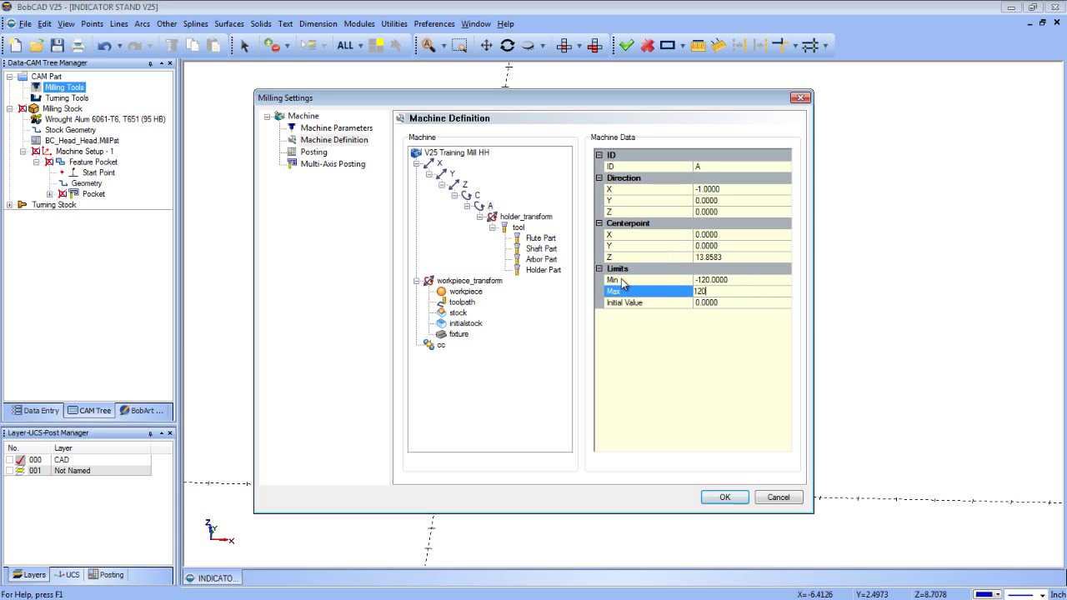
key("Return")
Review the Y, Z and C axis settings, then save the machine definition
left_click(449, 173)
left_click(464, 185)
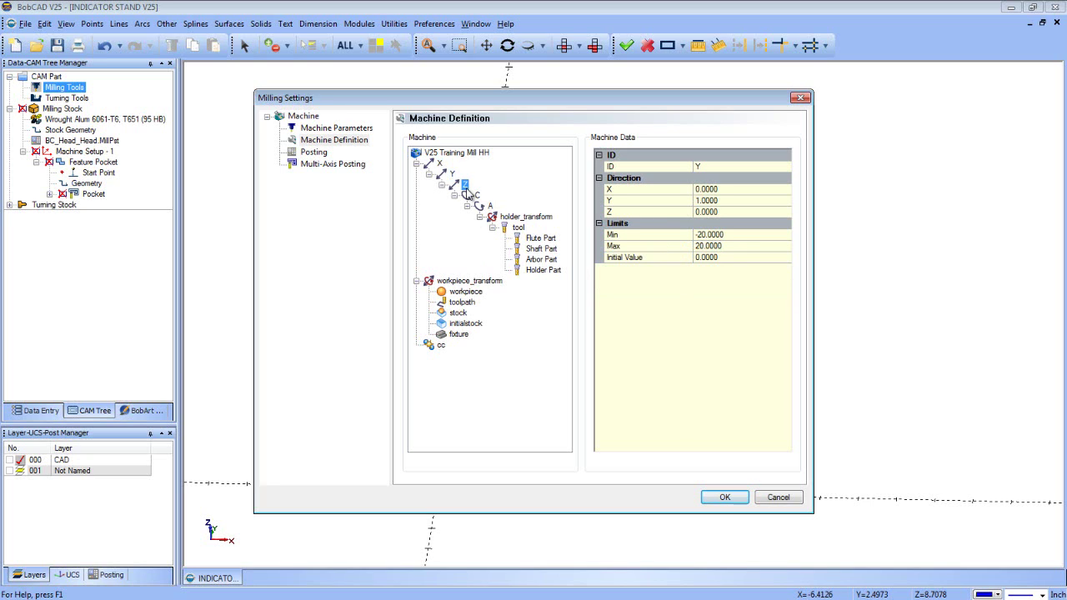
left_click(477, 195)
left_click(490, 206)
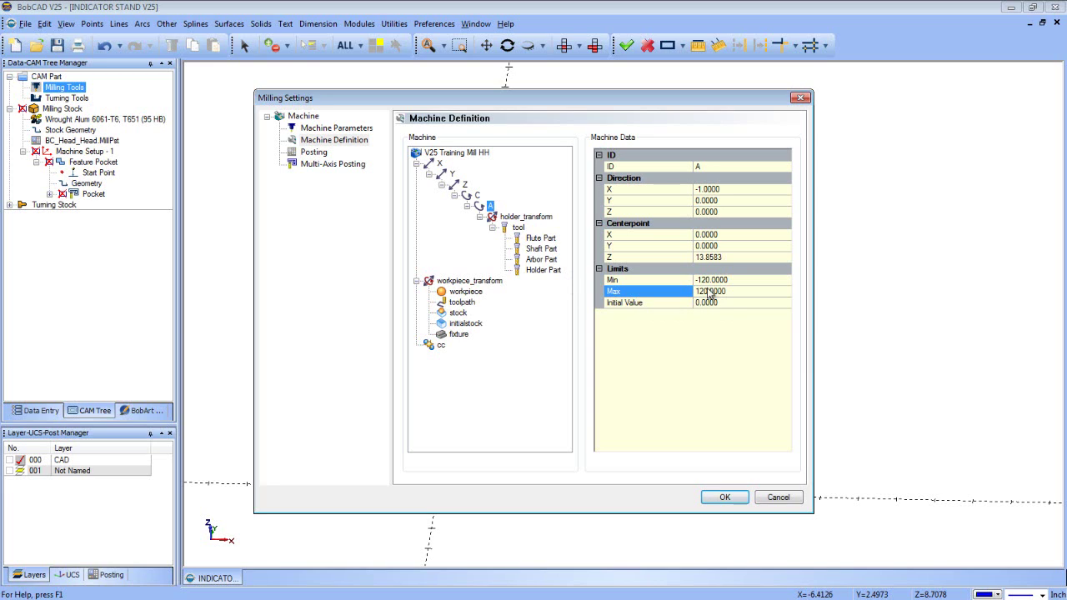
left_click(720, 500)
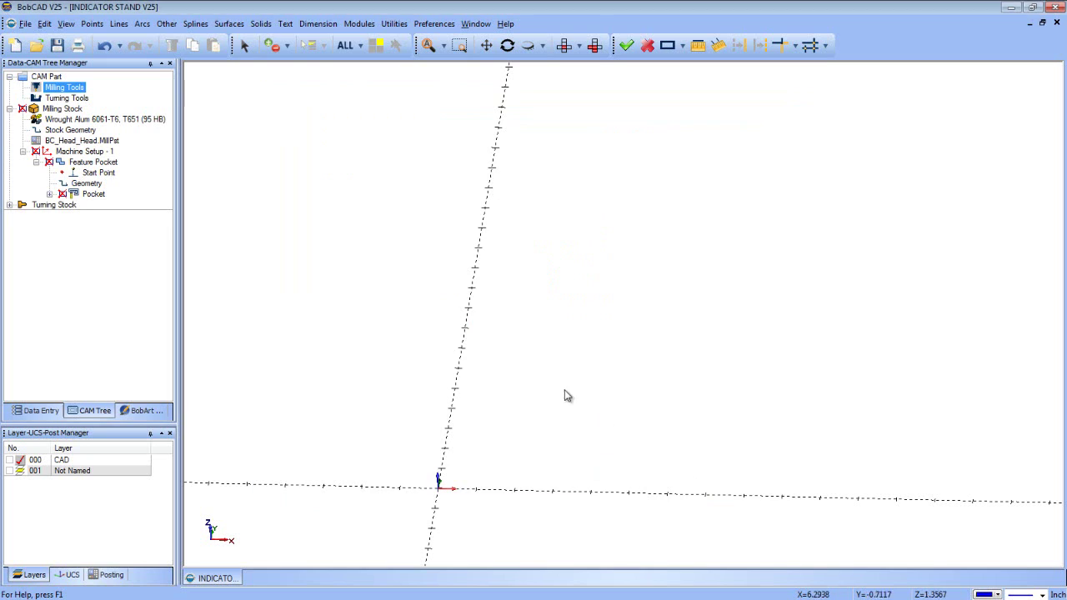
Make V25 Training Mill HH the part's machine in Current Settings, then launch Mill Simulation
right_click(75, 89)
mouse_move(192, 227)
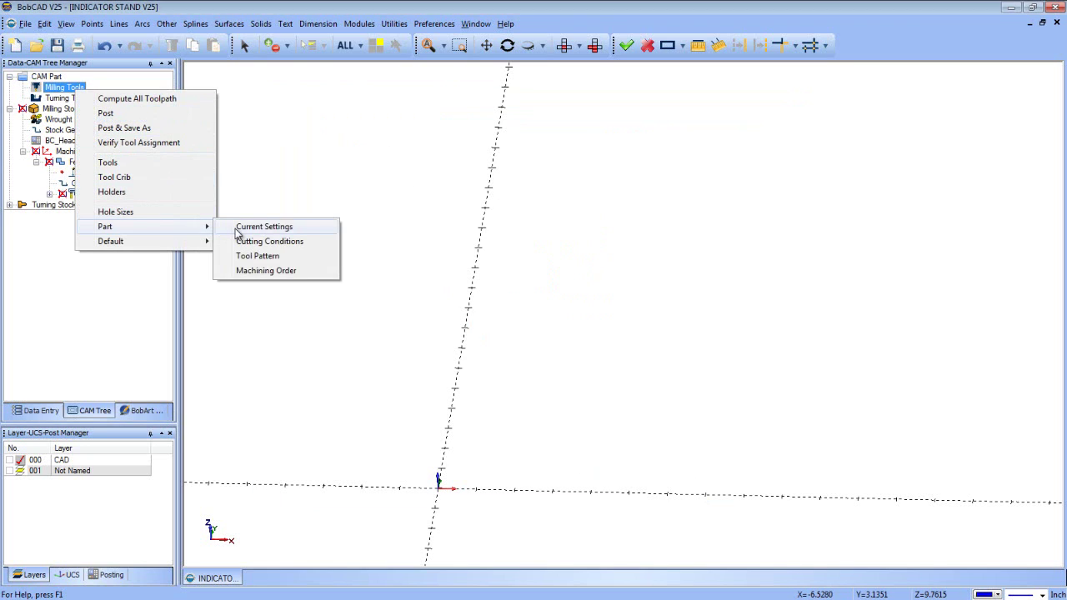
left_click(242, 234)
left_click(336, 127)
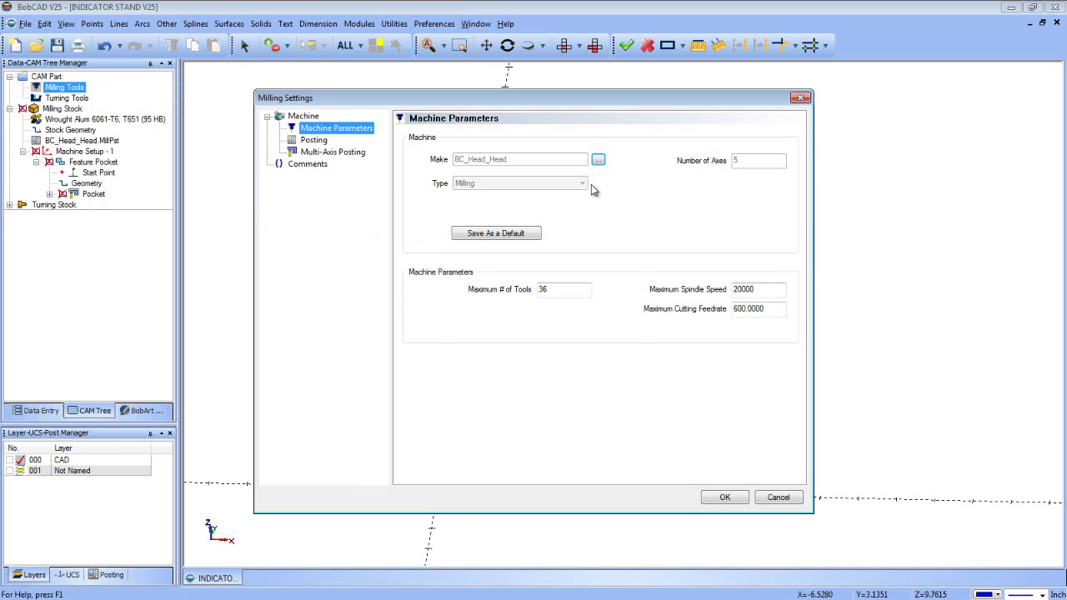
left_click(597, 158)
left_click(564, 286)
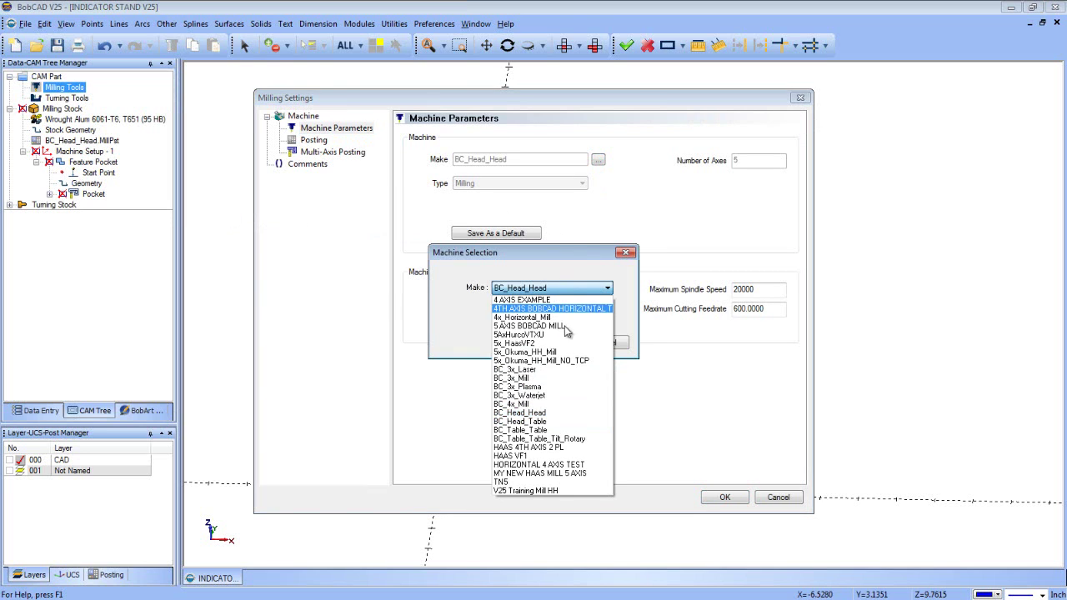
left_click(558, 490)
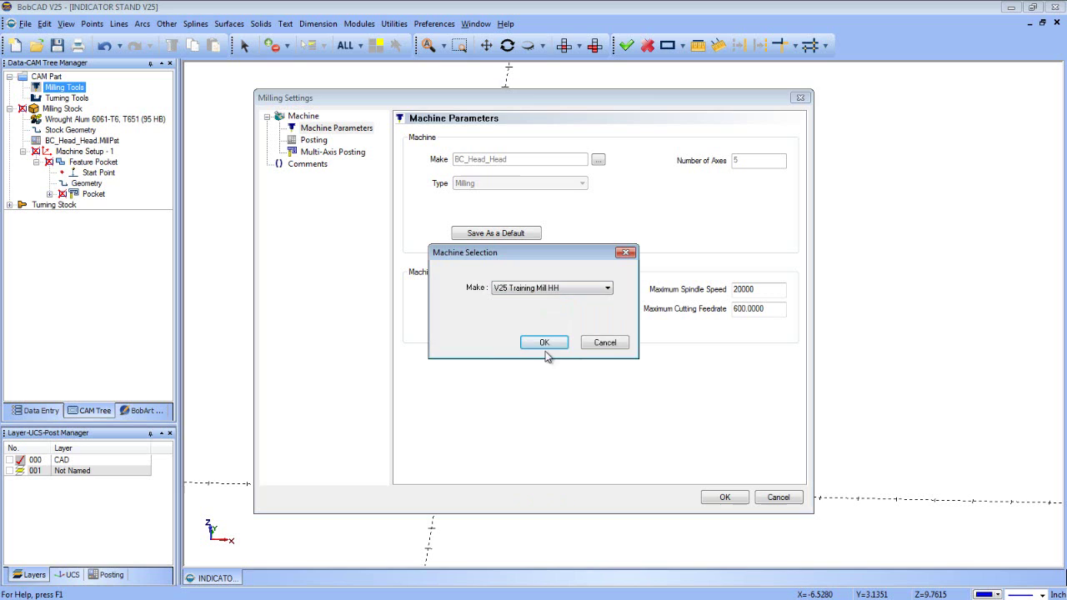
left_click(544, 344)
left_click(713, 500)
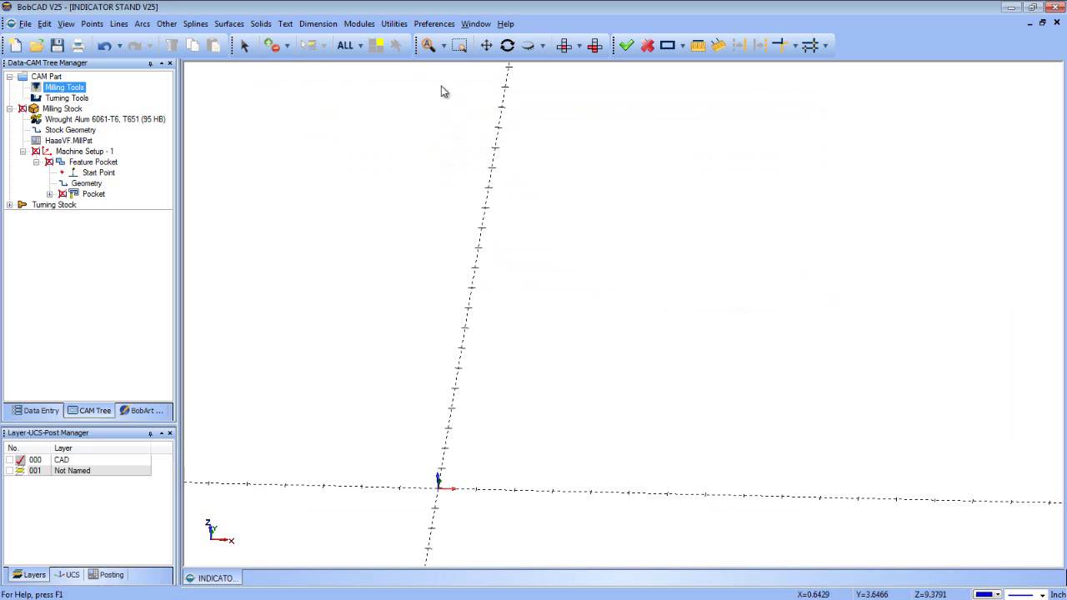
left_click(360, 24)
left_click(387, 86)
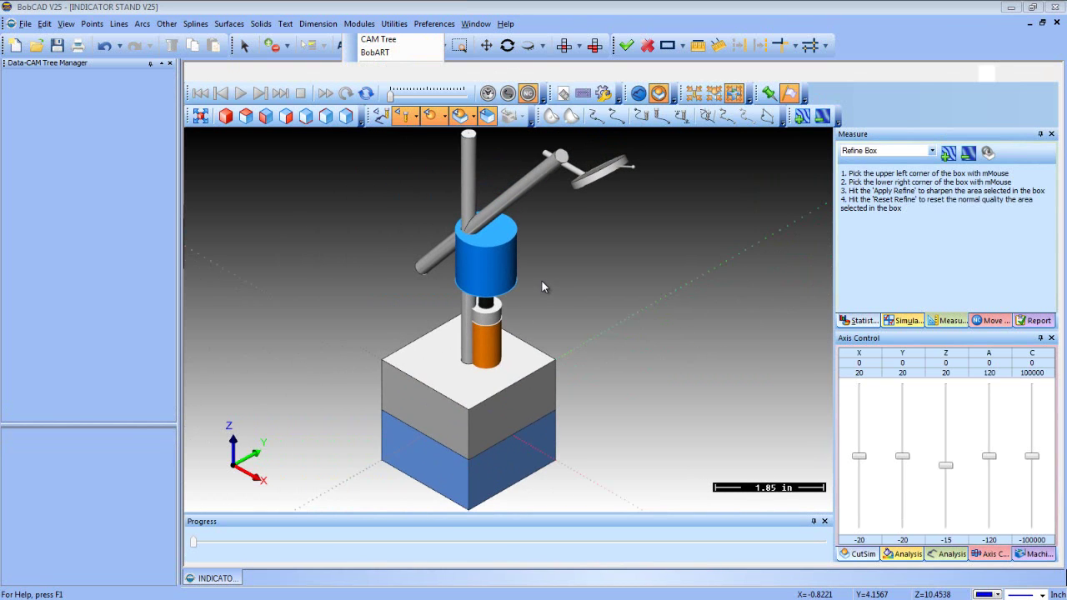
Hide the indicator stand fixture, then drive Z and X toward their 20 limits
scroll(560, 284, "down", 8)
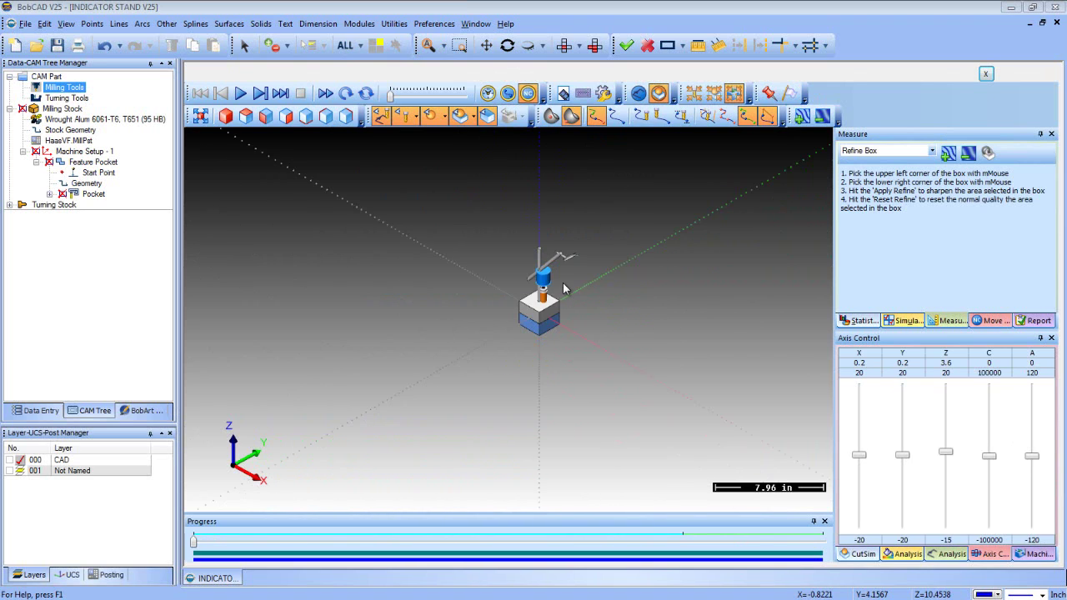
scroll(640, 179, "up", 5)
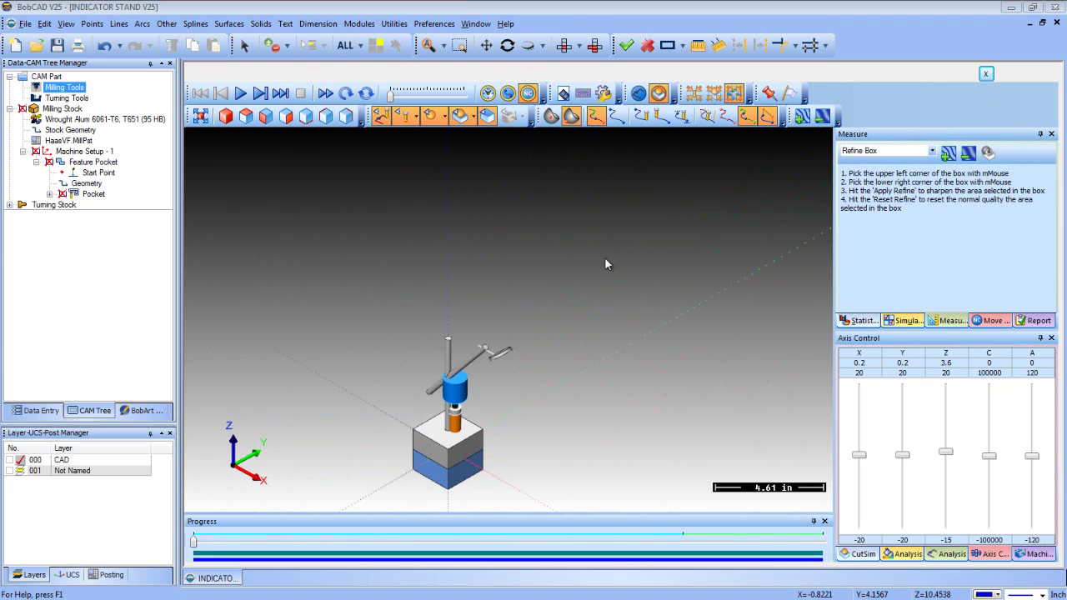
left_click(434, 122)
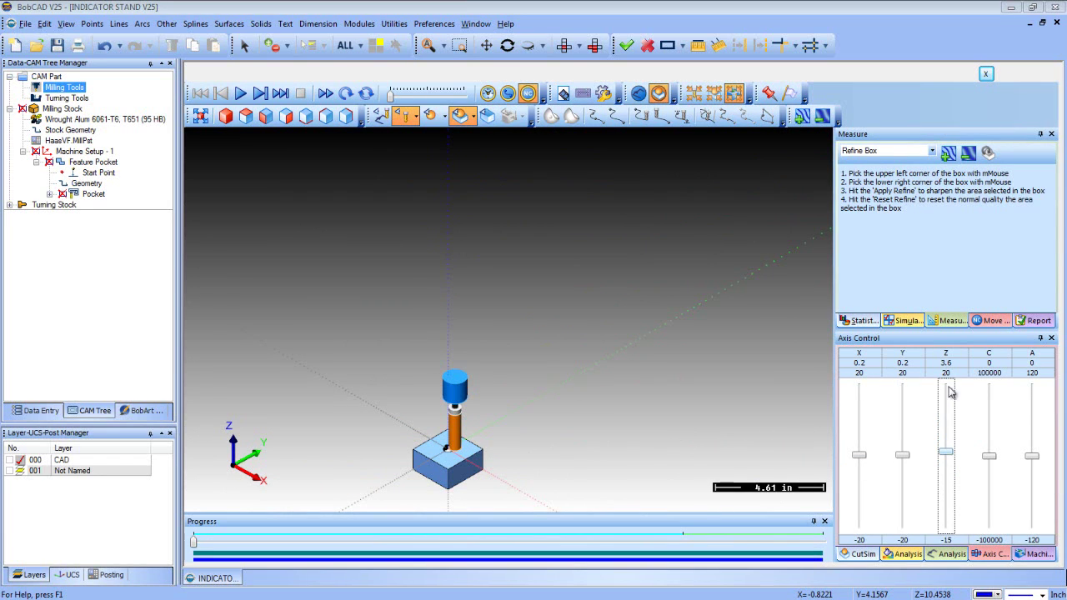
mouse_move(947, 457)
left_mouse_down()
mouse_move(947, 387)
mouse_move(943, 532)
mouse_move(947, 450)
left_mouse_up()
mouse_move(869, 456)
left_mouse_down()
mouse_move(863, 387)
mouse_move(864, 538)
mouse_move(860, 457)
left_mouse_up()
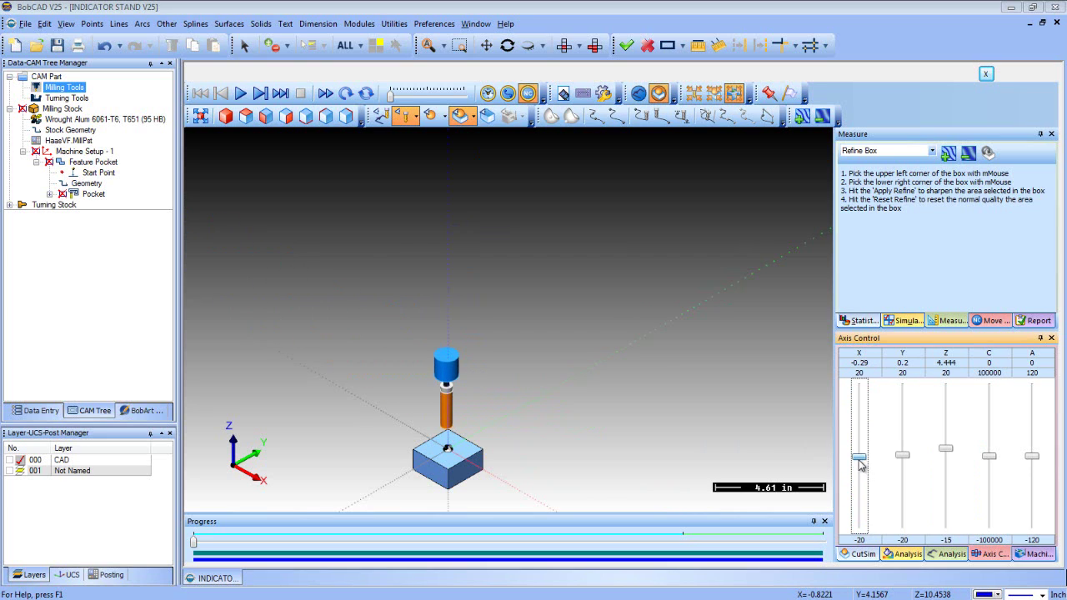
Move the Y axis to its upper limit 20, then back to the negative side
left_click(901, 467)
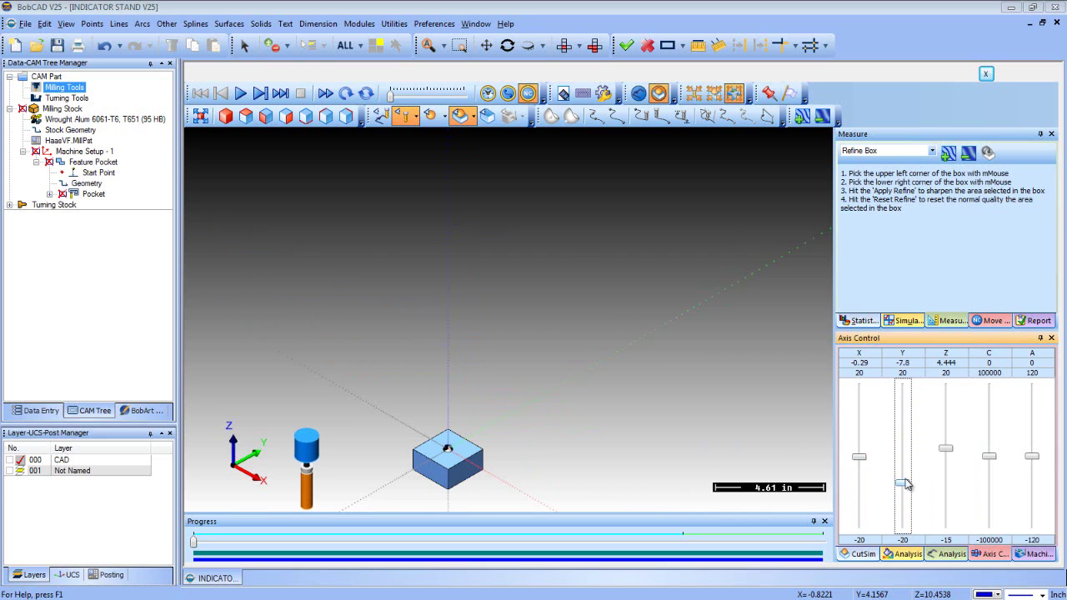
left_click(907, 411)
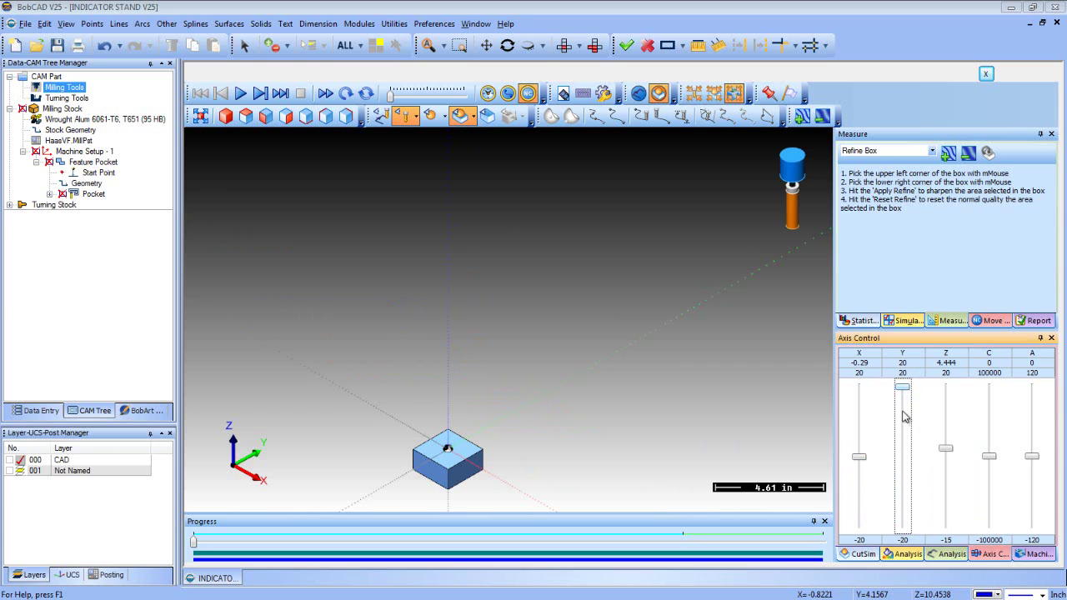
left_click_drag(903, 389, 911, 455)
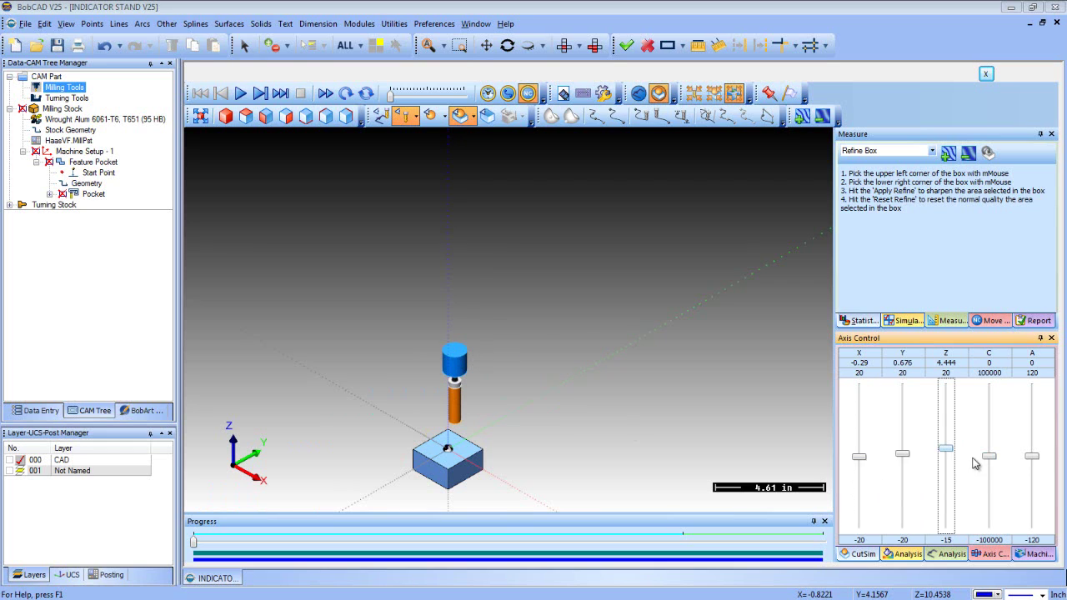
Rotate the head around the C axis and tilt it on the A axis
mouse_move(990, 458)
left_mouse_down()
mouse_move(990, 477)
mouse_move(990, 423)
mouse_move(986, 459)
left_mouse_up()
scroll(641, 367, "up", 1)
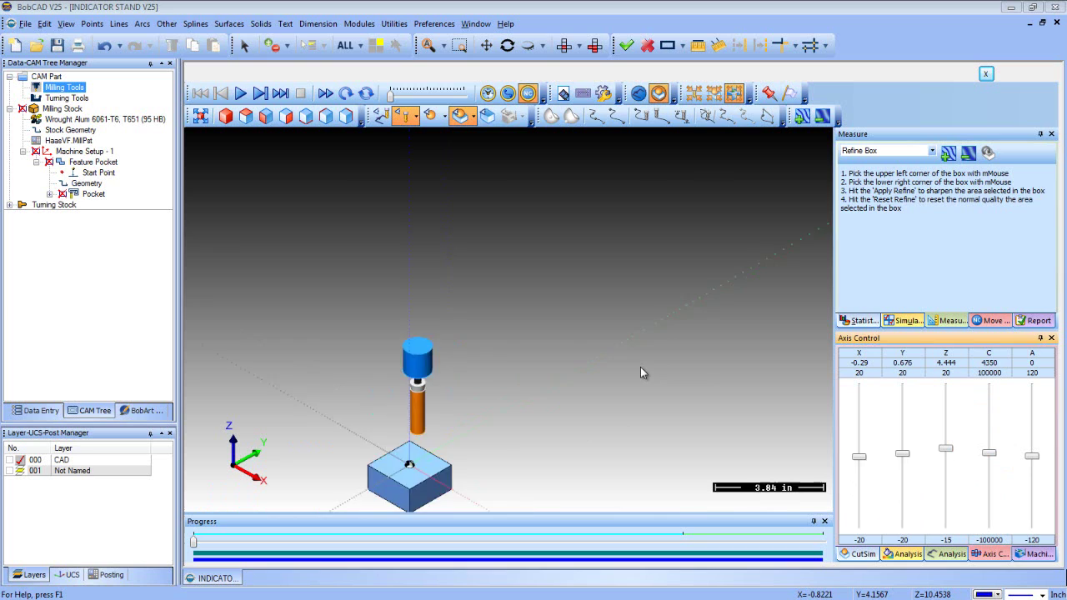
scroll(640, 367, "down", 4)
scroll(690, 223, "up", 1)
scroll(695, 212, "up", 1)
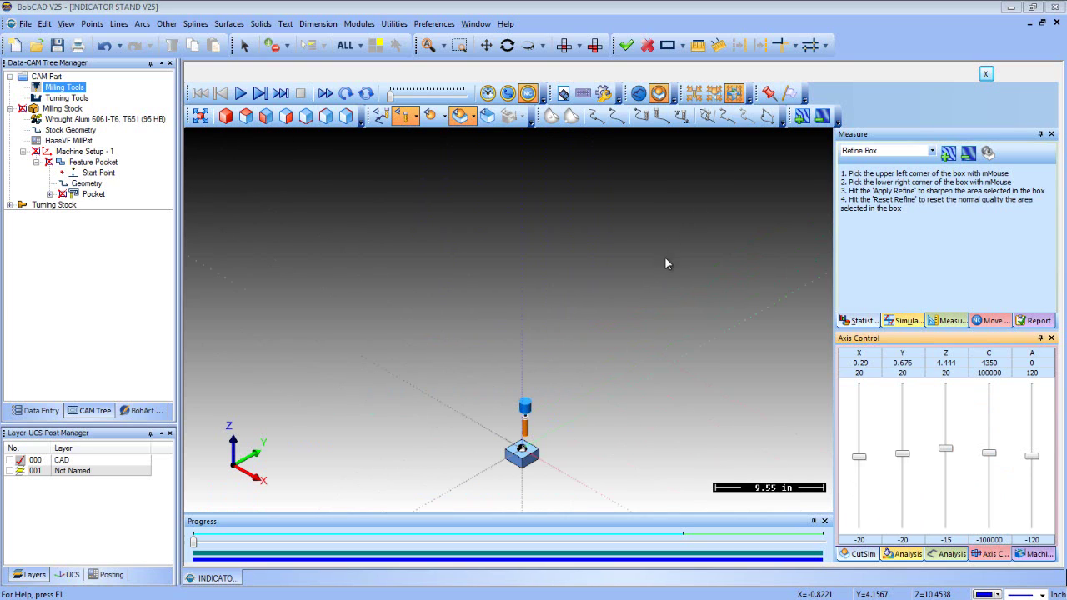
left_click_drag(1033, 457, 993, 475)
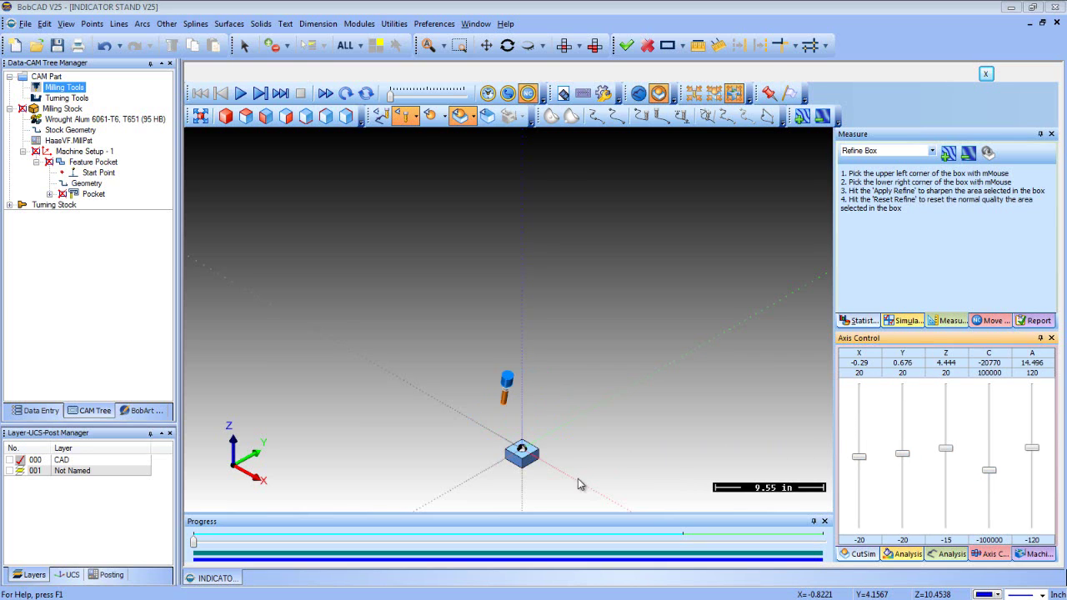
scroll(550, 480, "up", 5)
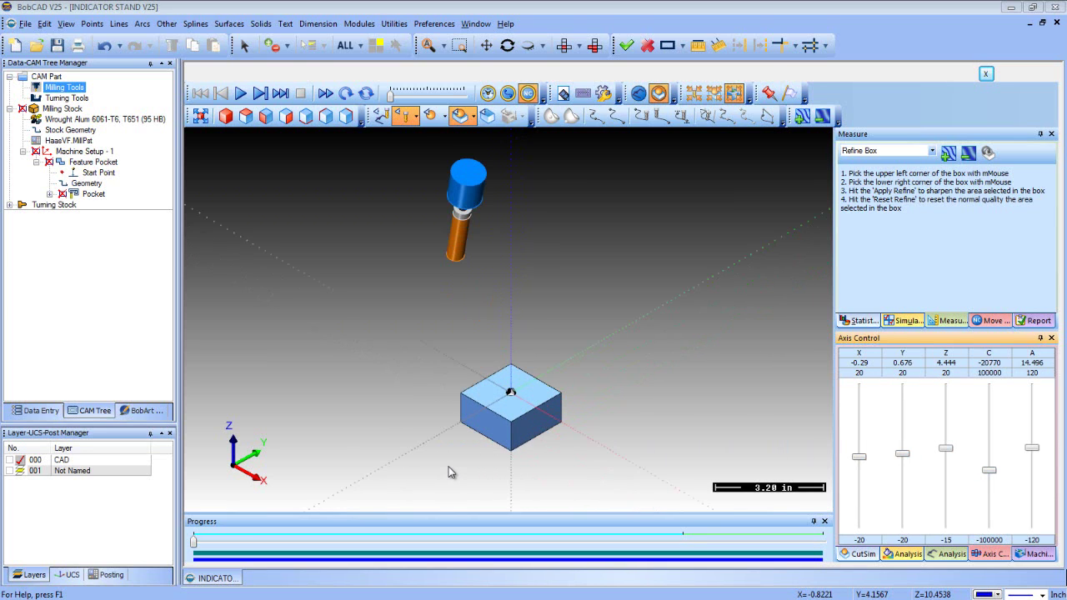